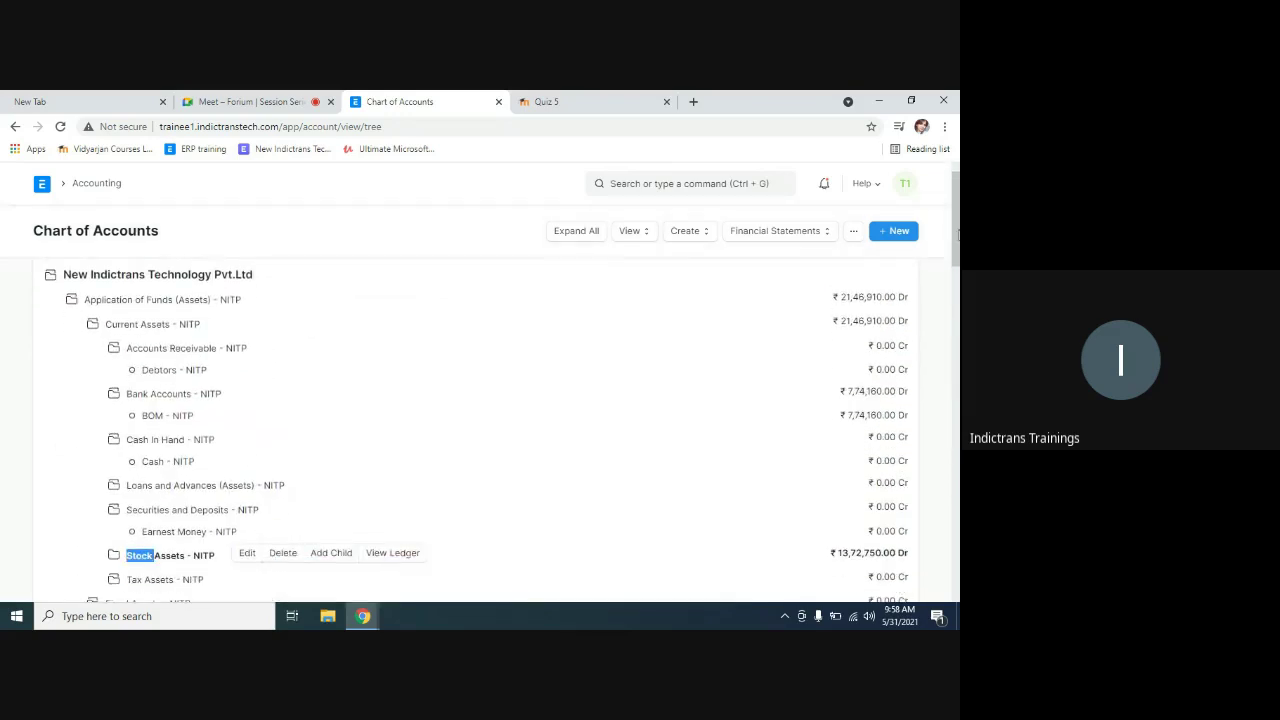
Open the general ledger of the Stock Assets account and its stock entry voucher MAT-STE-2021-00001
left_click(392, 553)
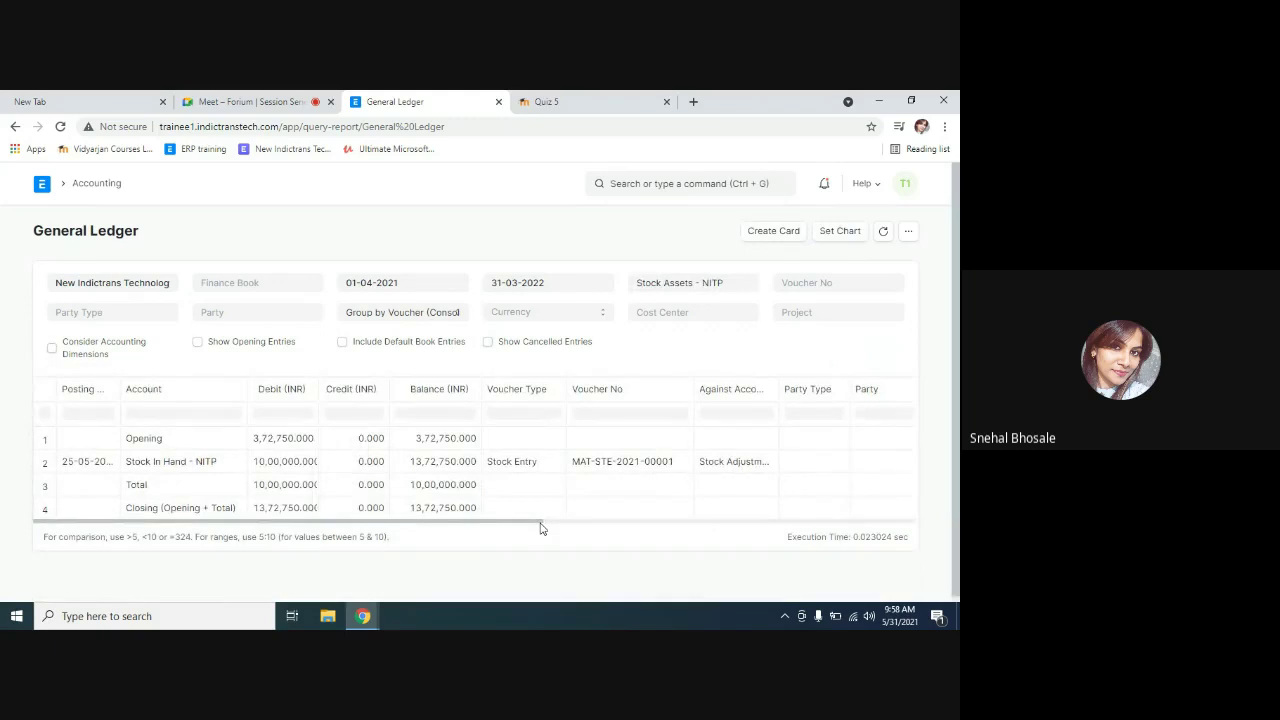
scroll(957, 383, "down", 1)
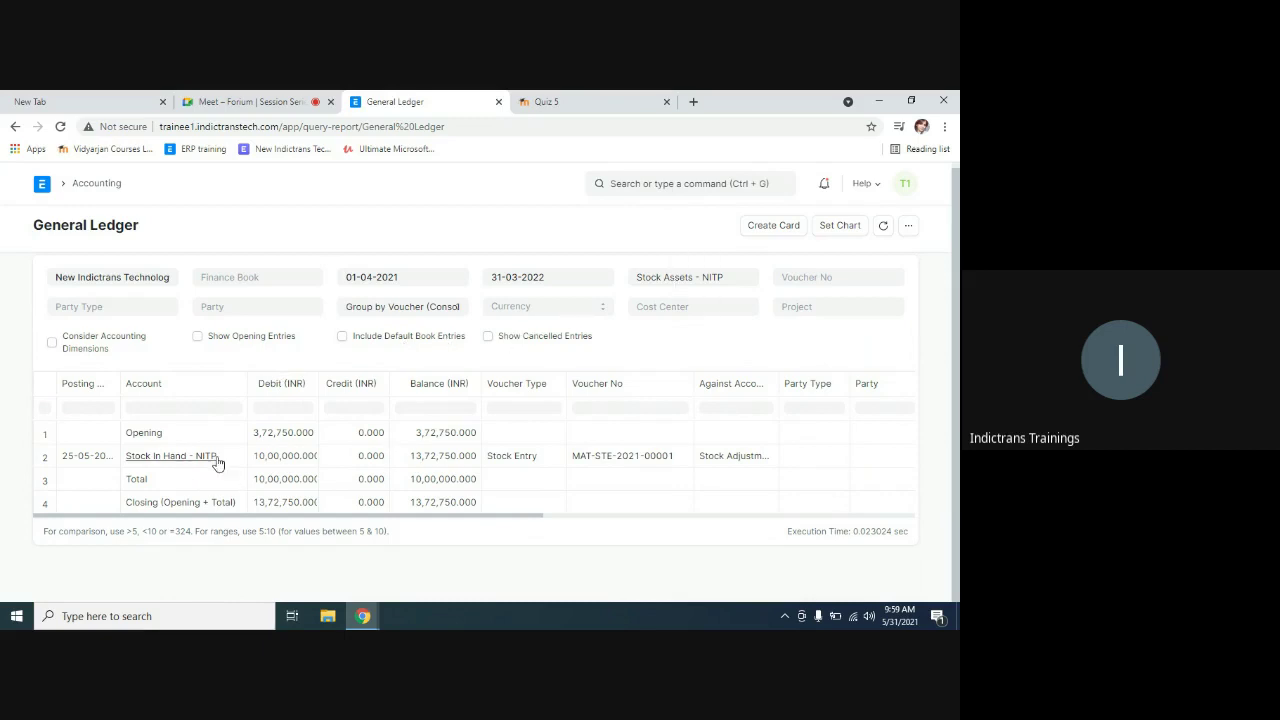
left_click(641, 457)
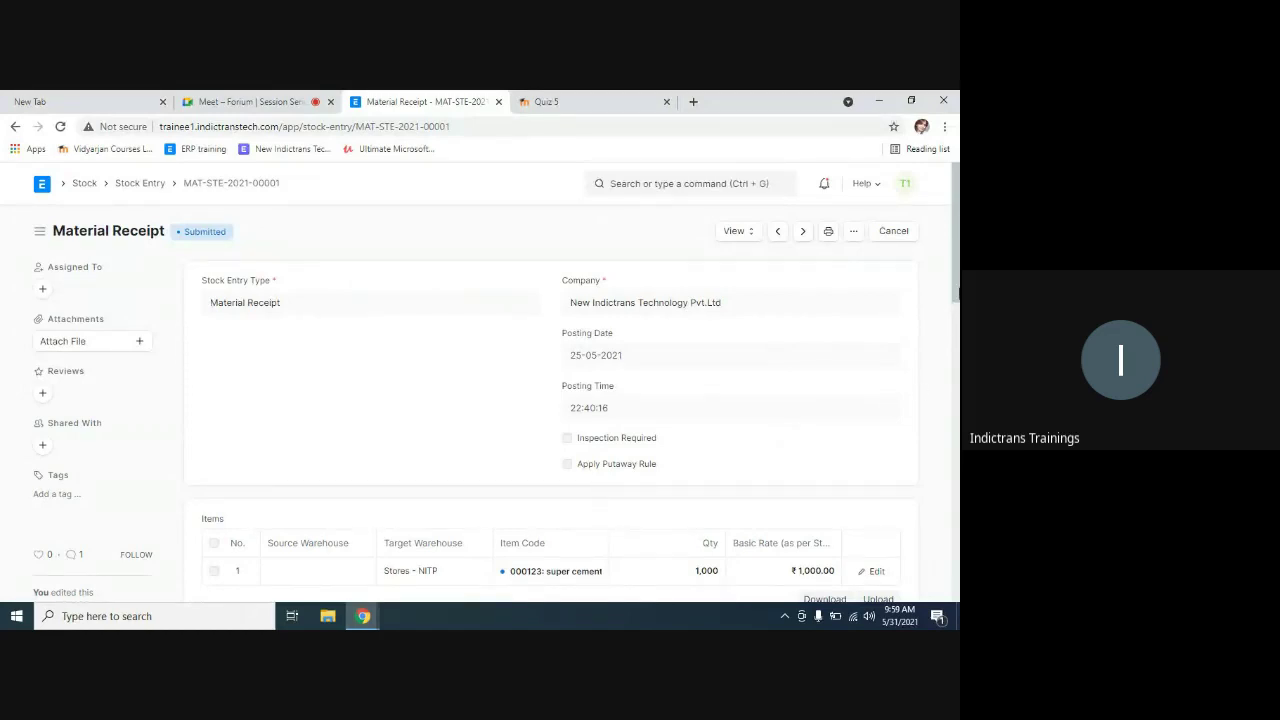
Cancel the submitted Material Receipt for 1,000 units of super cement
left_click_drag(957, 292, 945, 357)
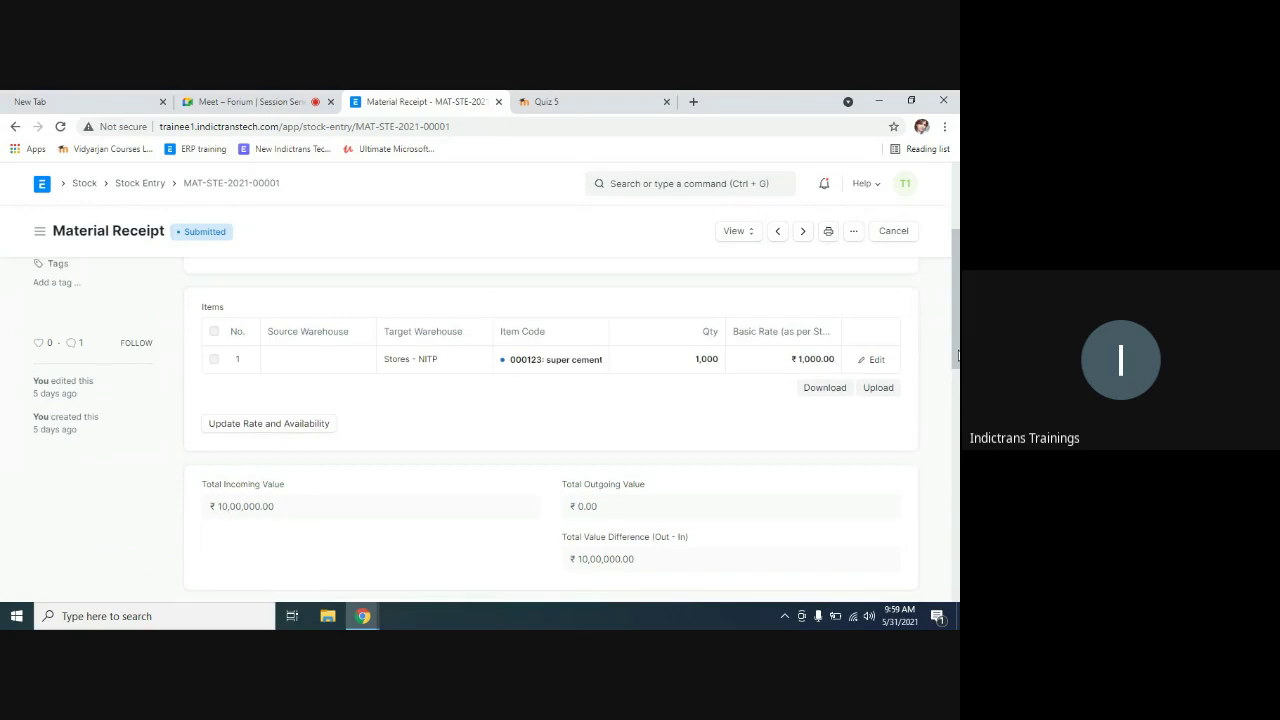
left_click(894, 231)
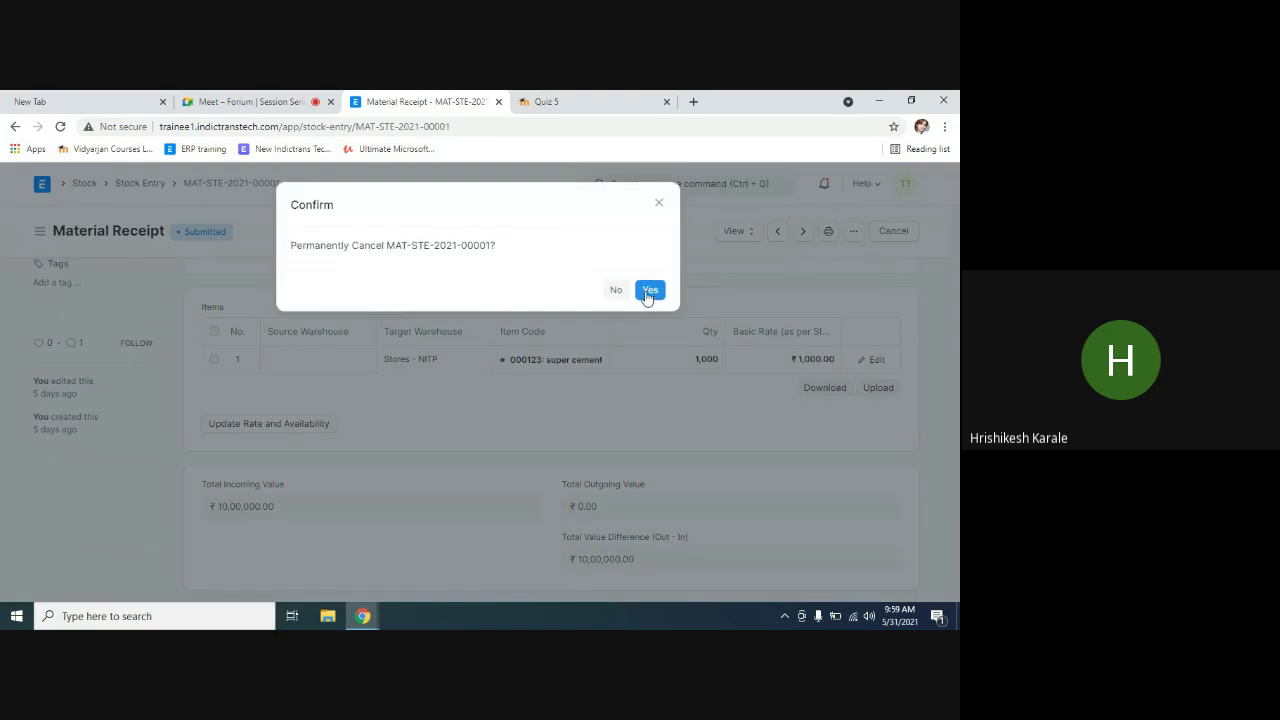
left_click(648, 291)
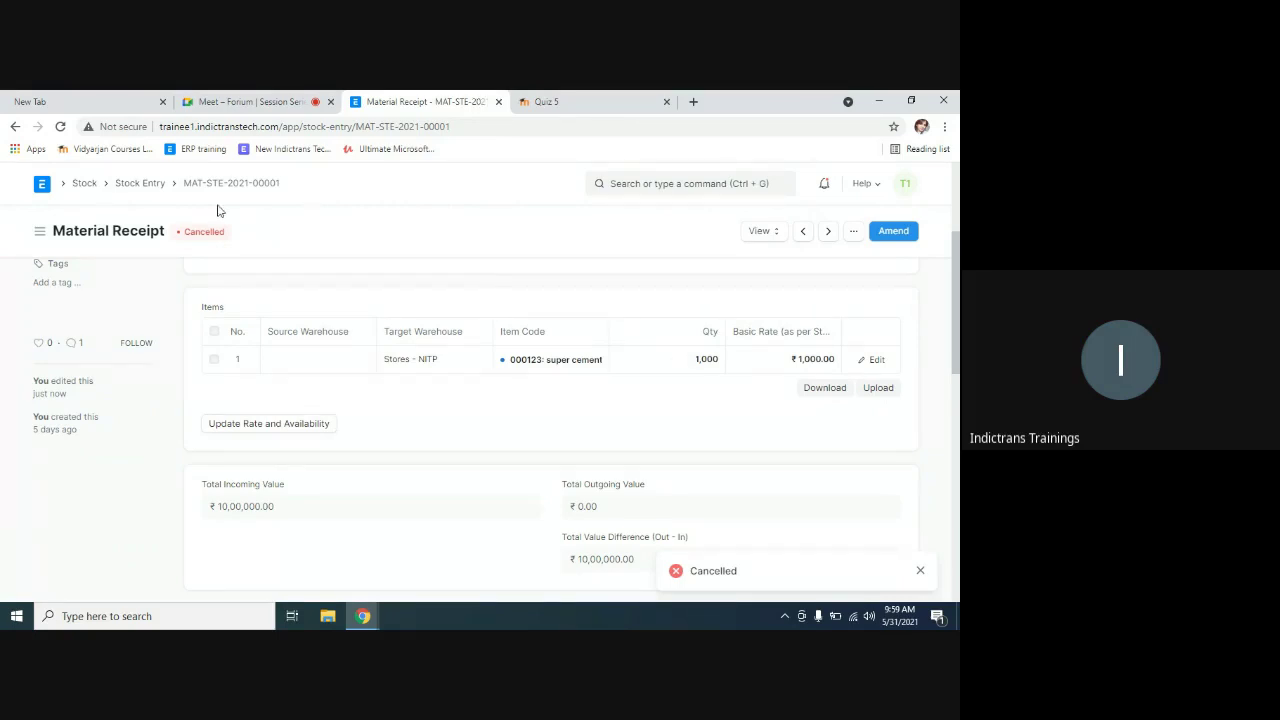
Try to permanently delete the cancelled Material Receipt stock entry
left_click(854, 232)
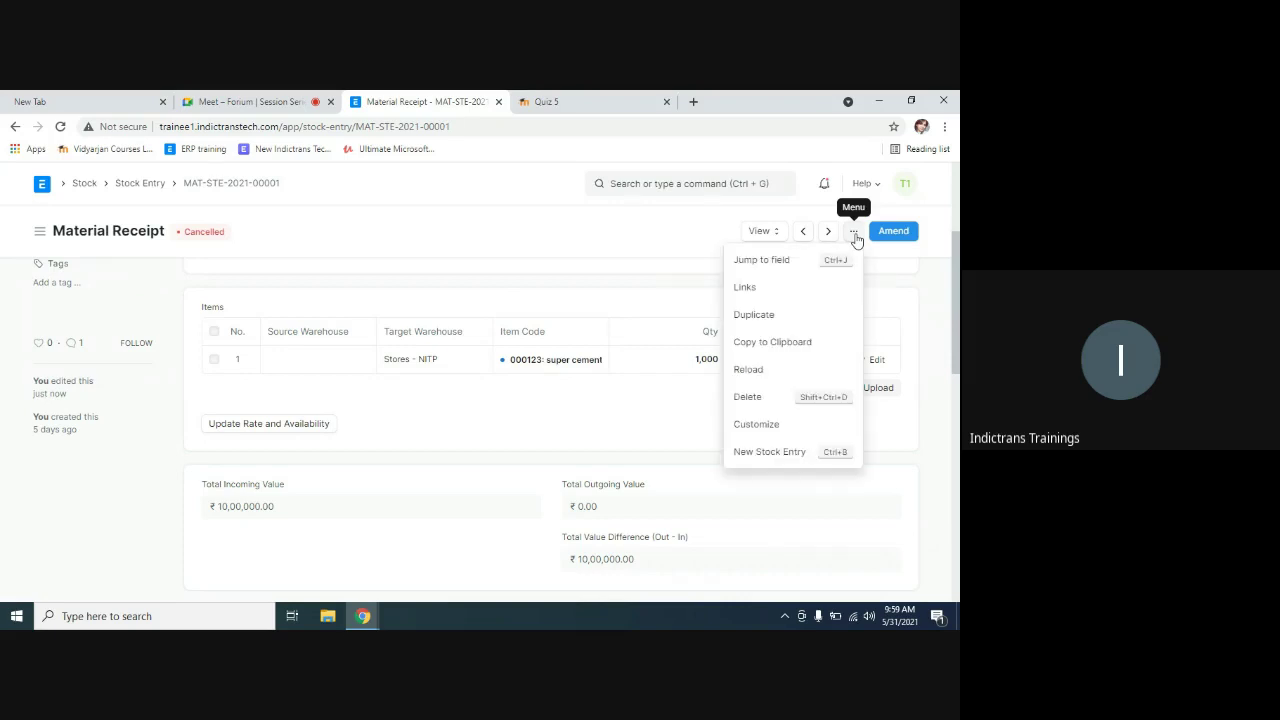
left_click(855, 235)
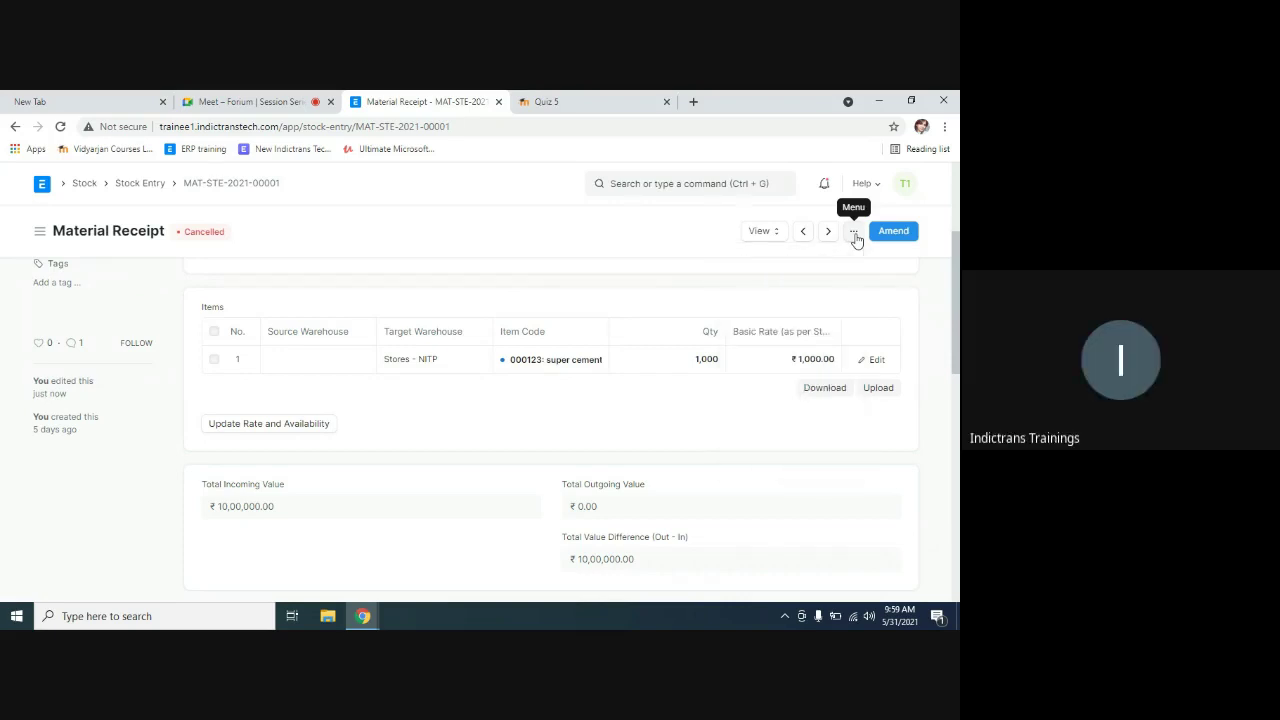
left_click(855, 236)
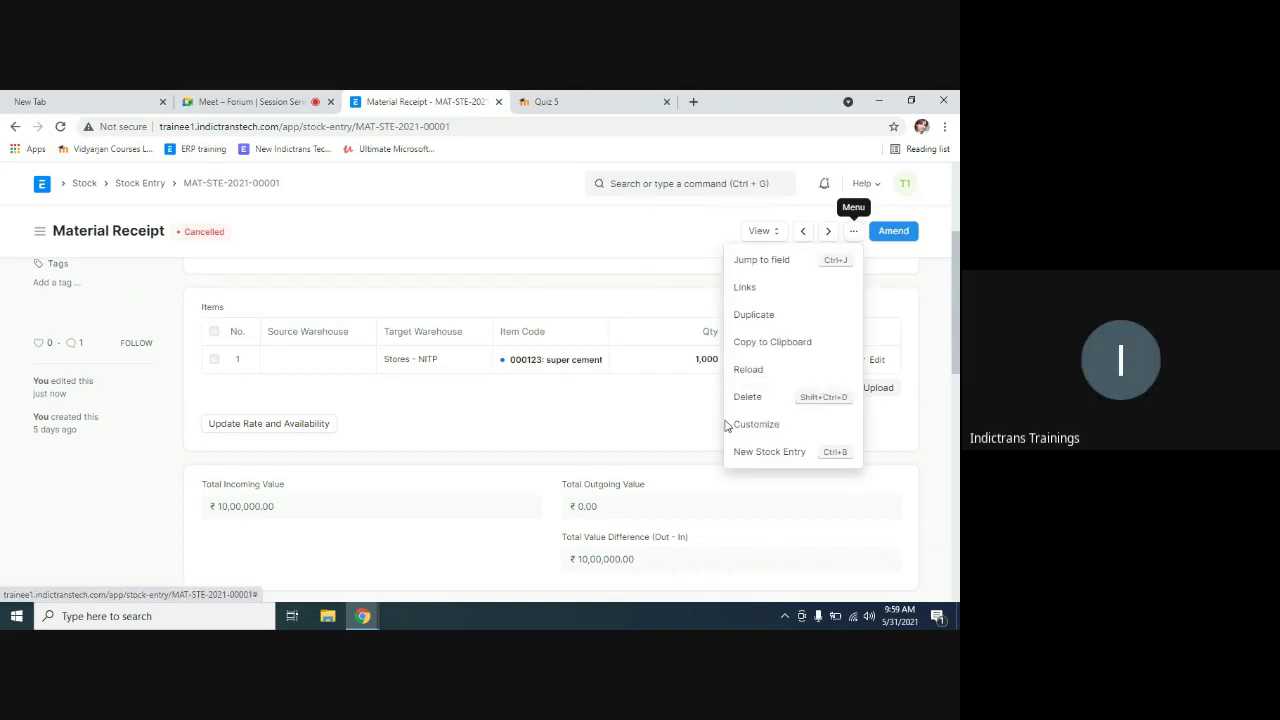
left_click(747, 400)
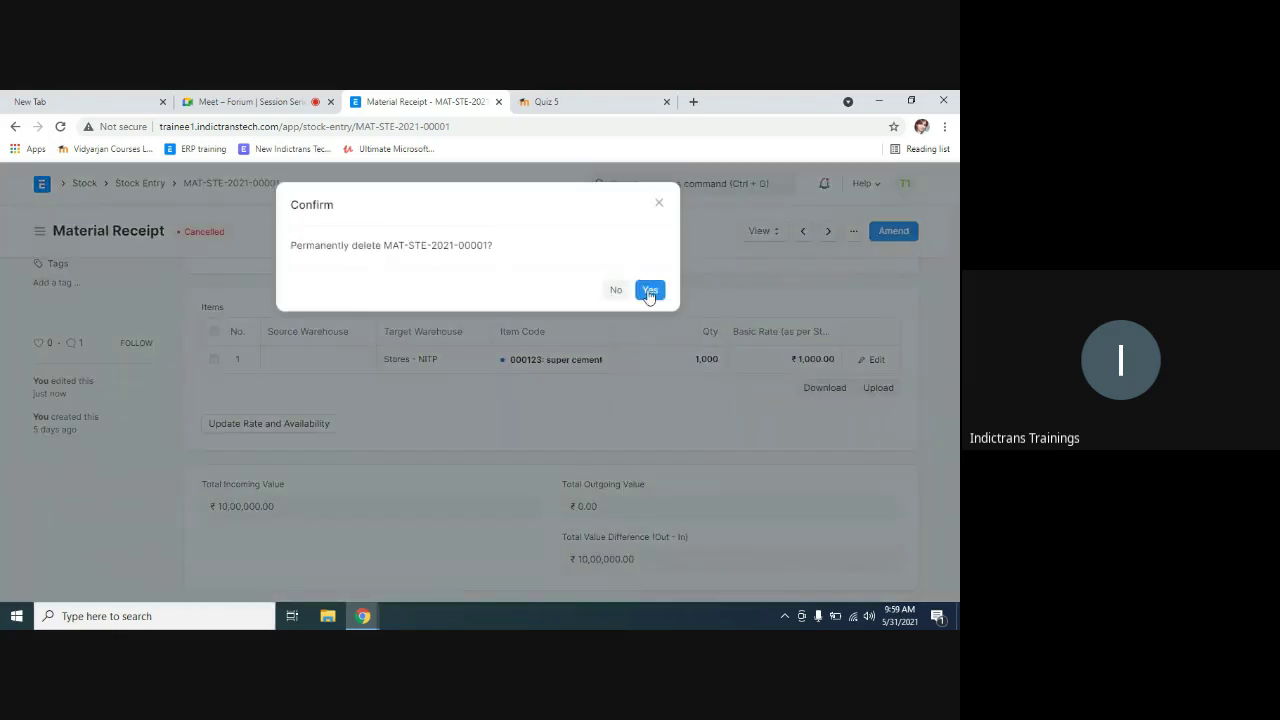
left_click(649, 290)
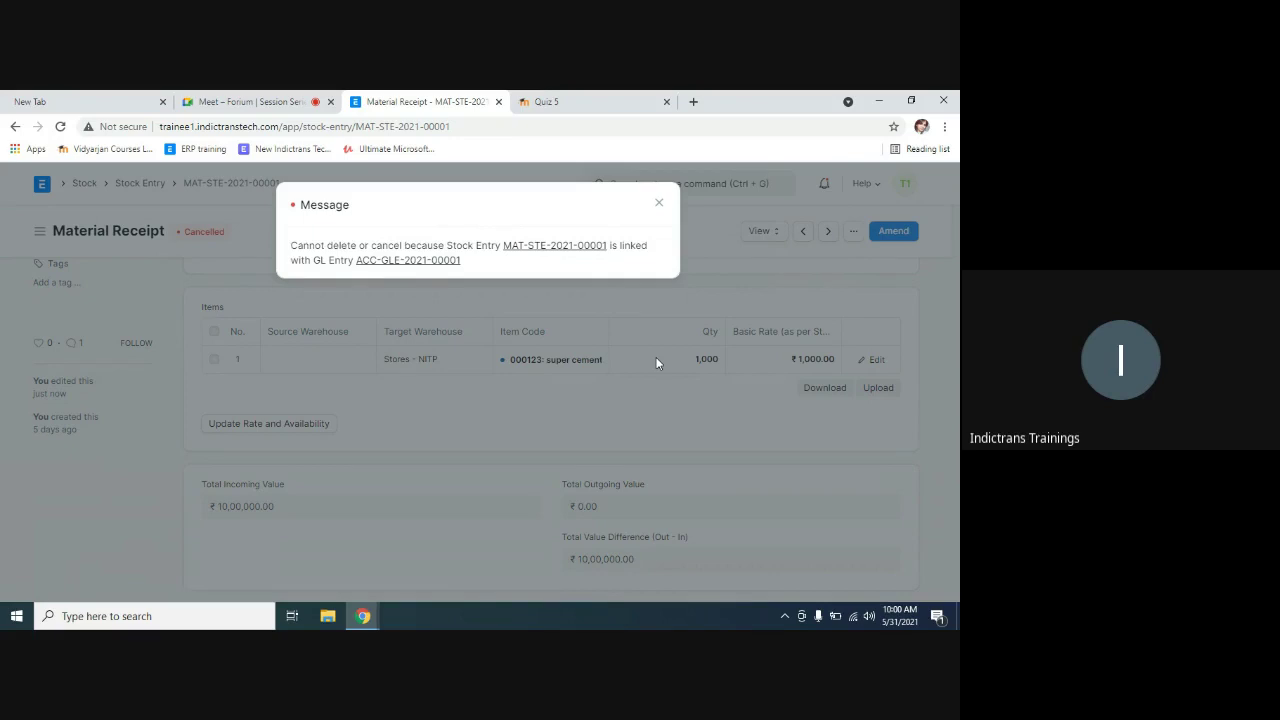
left_click(660, 206)
scroll(950, 265, "up", 1)
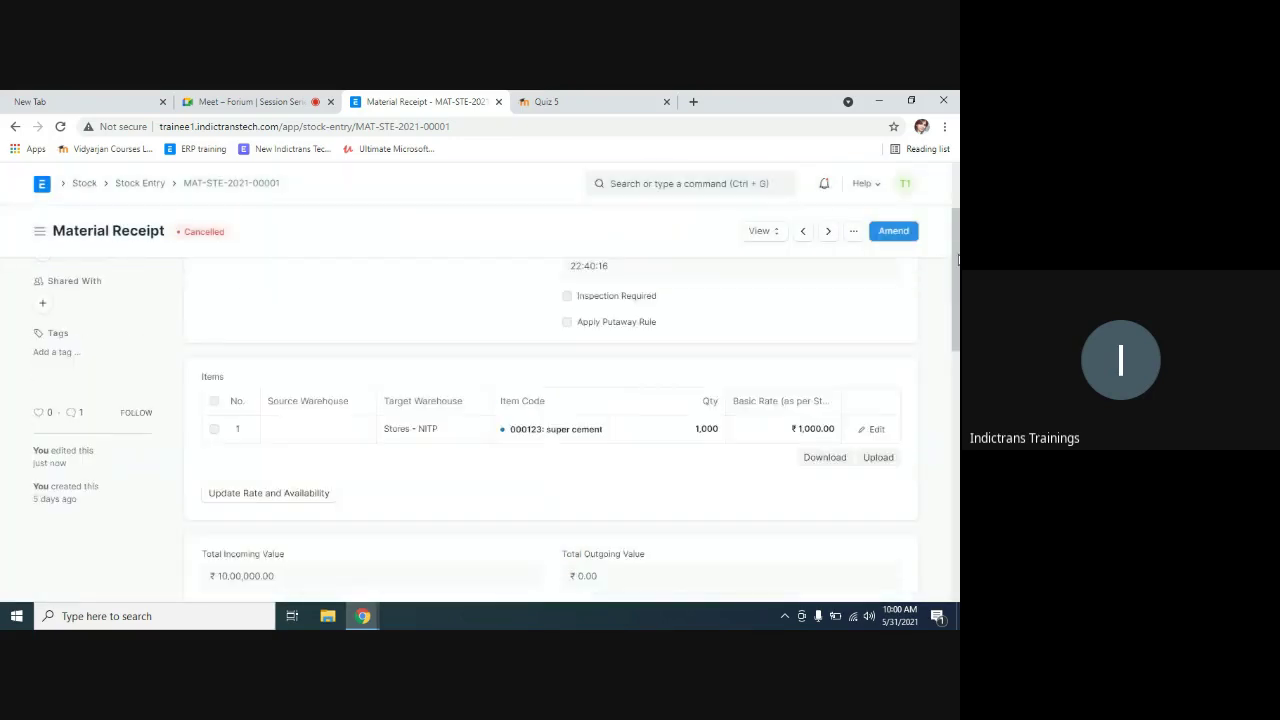
scroll(957, 260, "up", 2)
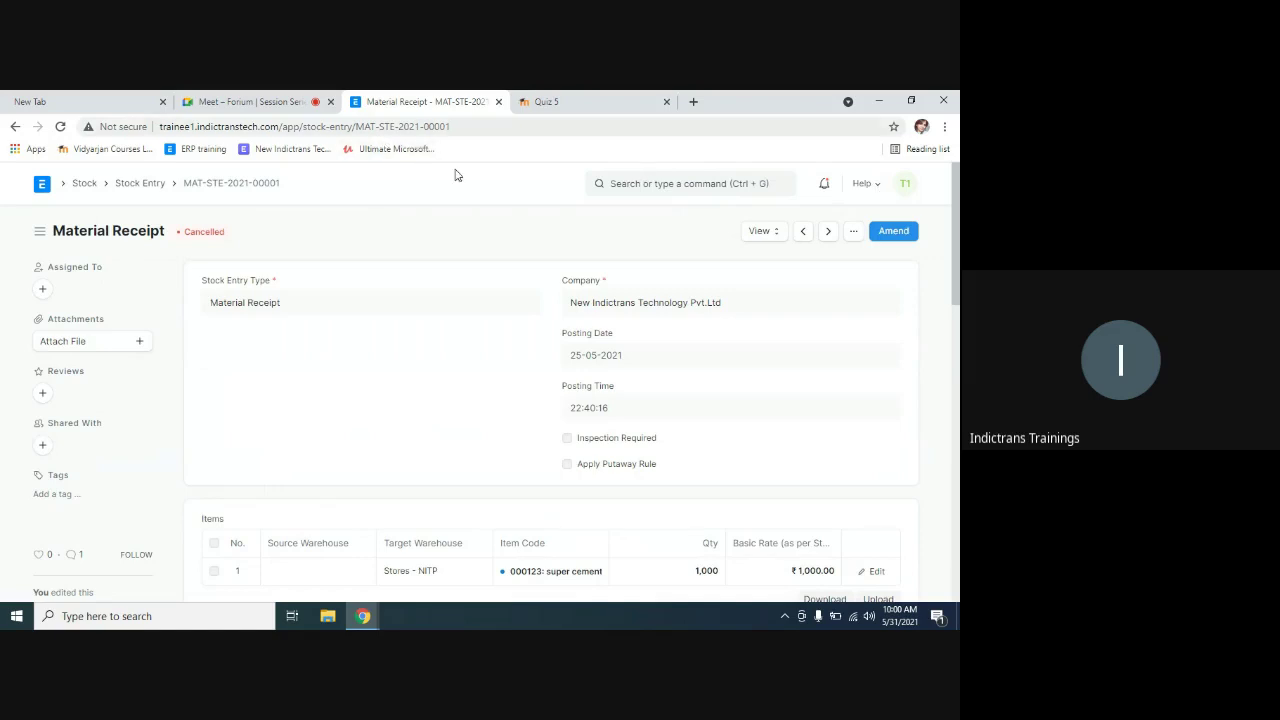
Open the Balance Sheet report and examine its asset and liability accounts for 2021-2022
left_click(632, 185)
type("ba")
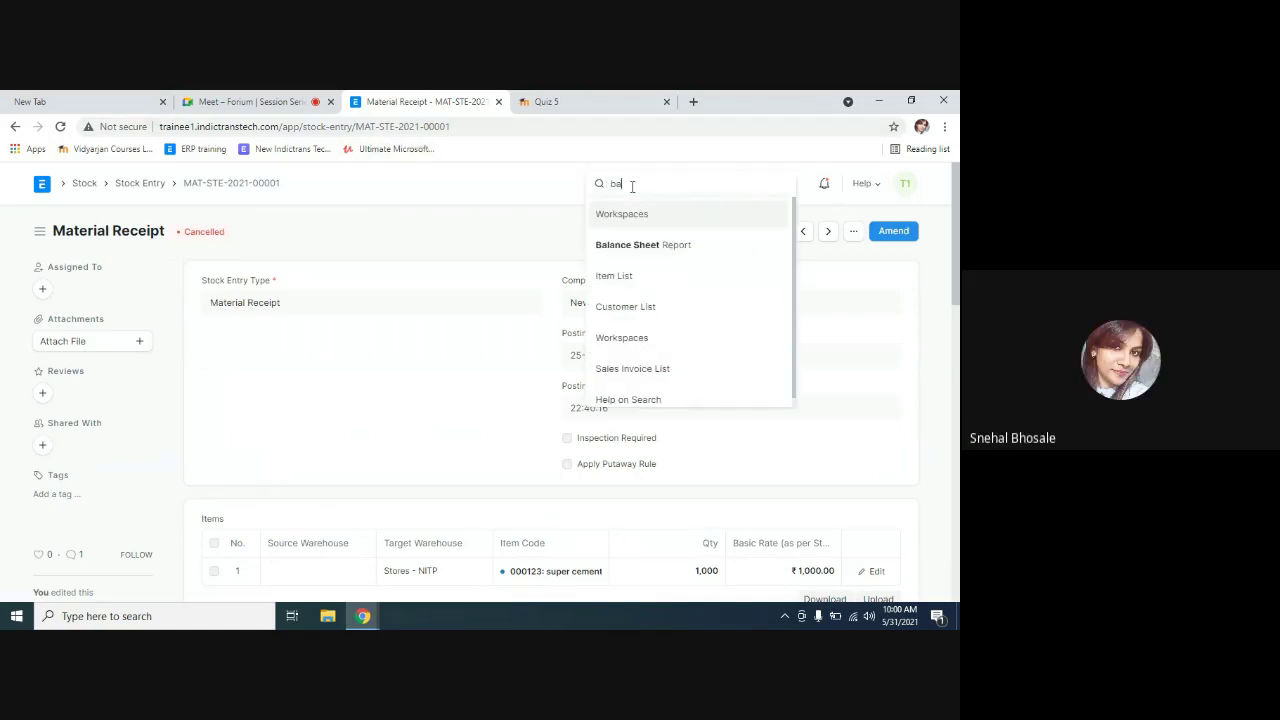
type("lance")
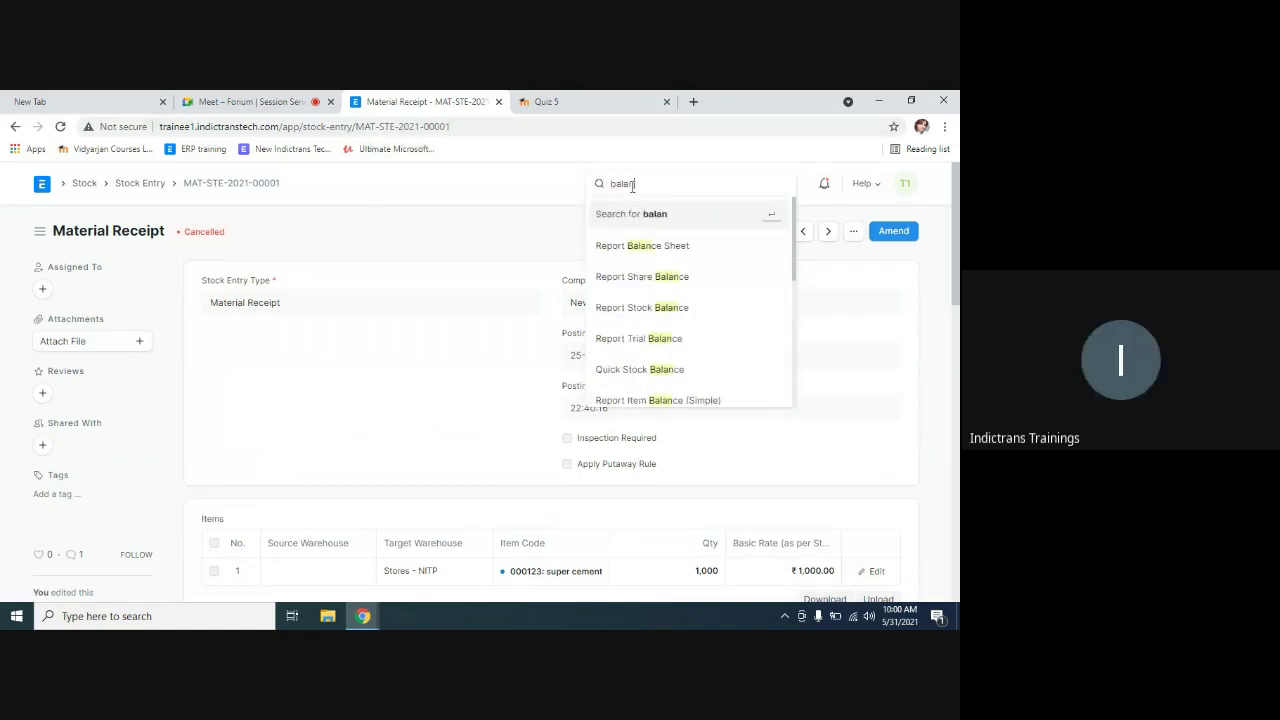
left_click(650, 258)
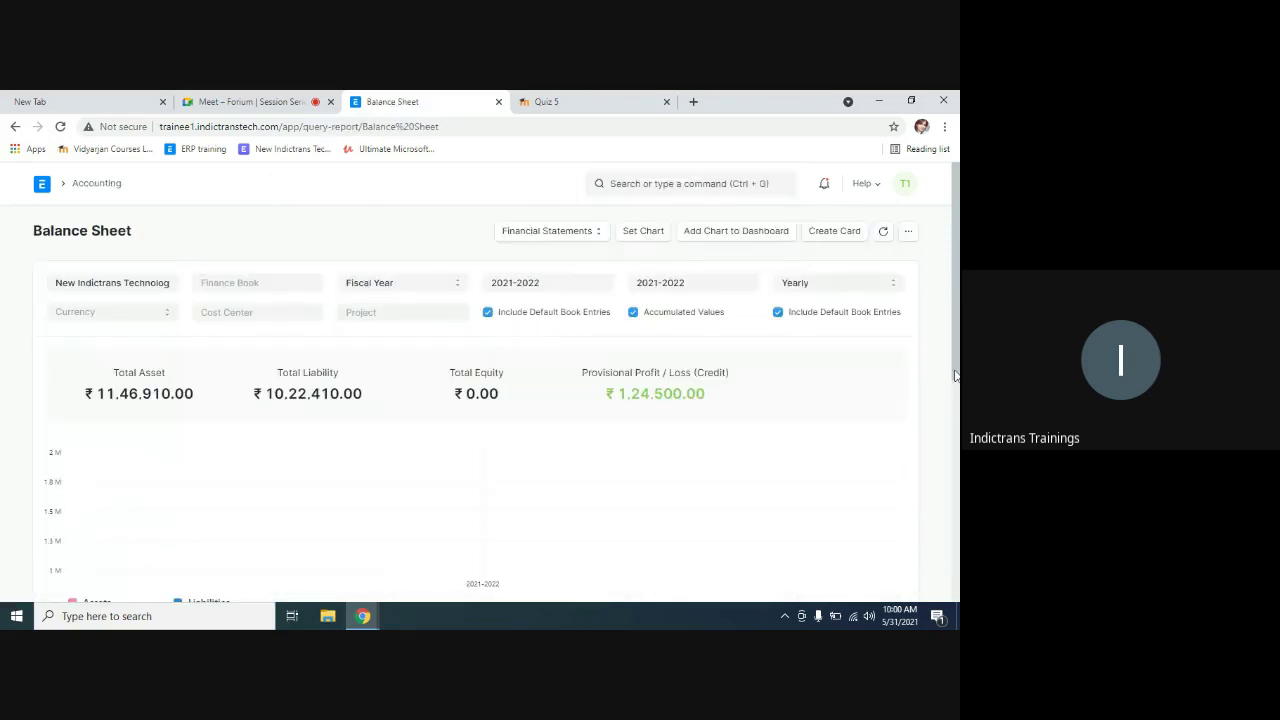
scroll(955, 312, "down", 1)
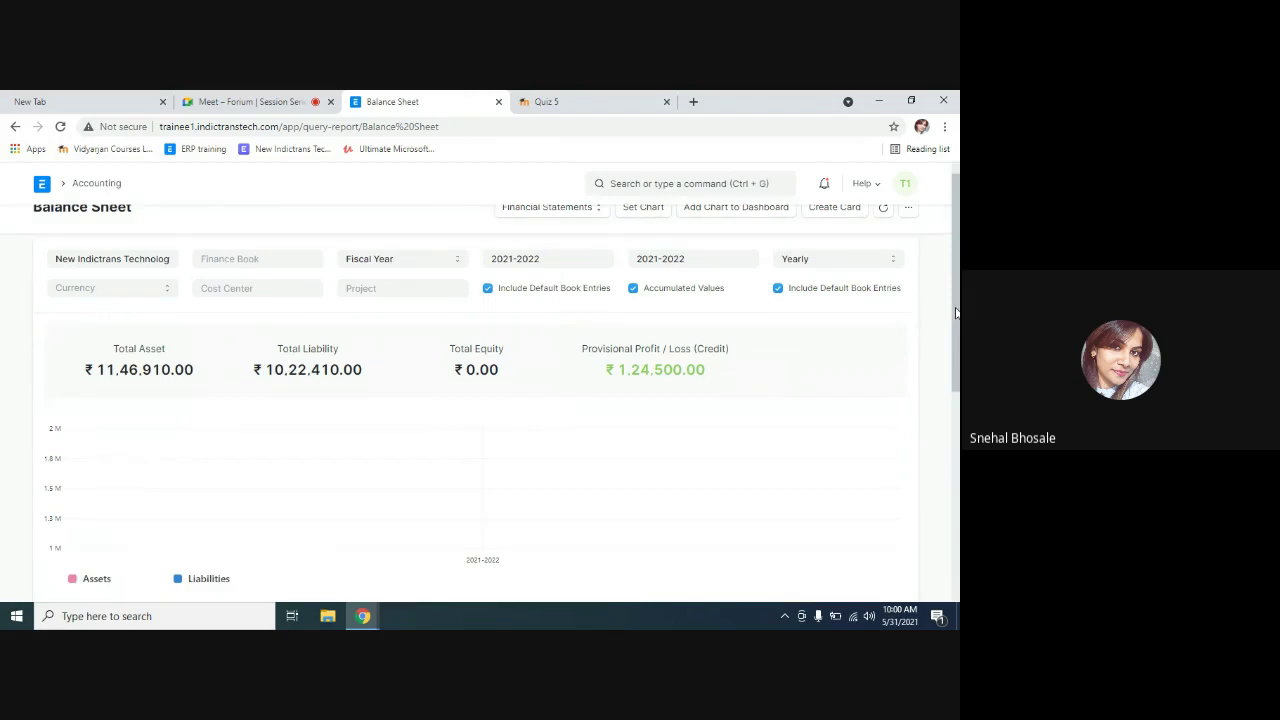
left_click(955, 415)
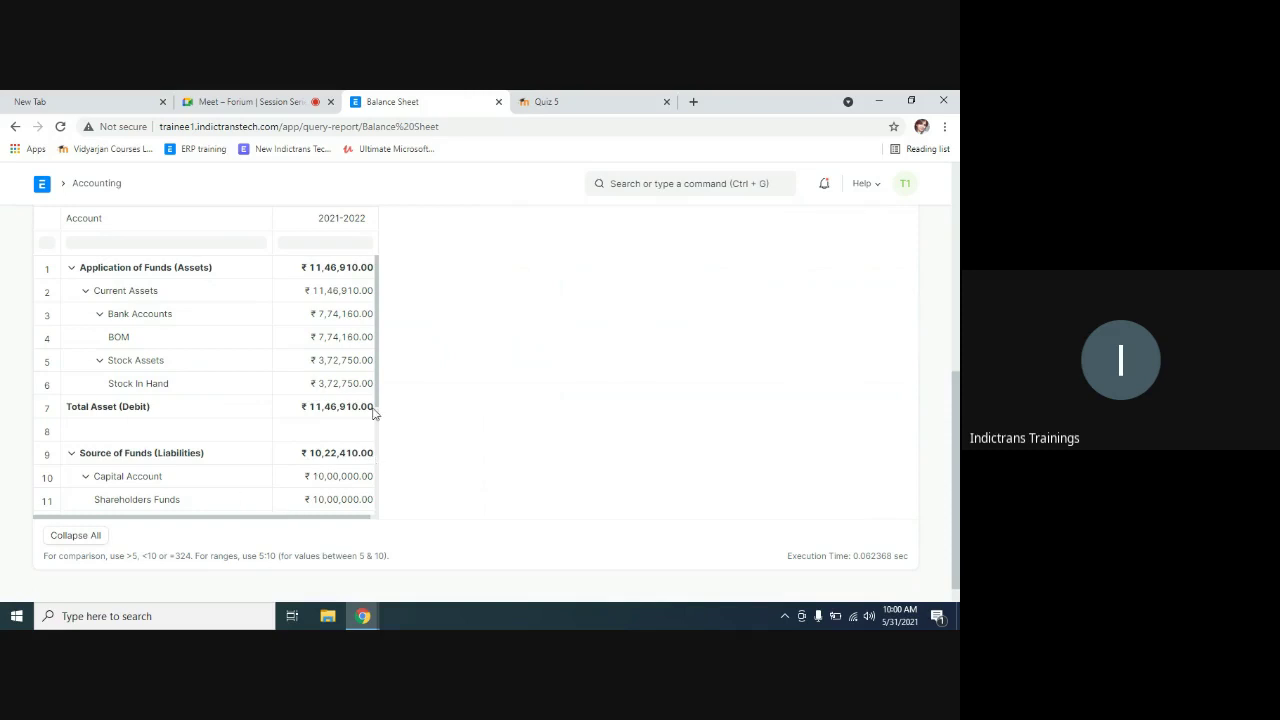
scroll(378, 407, "down", 1)
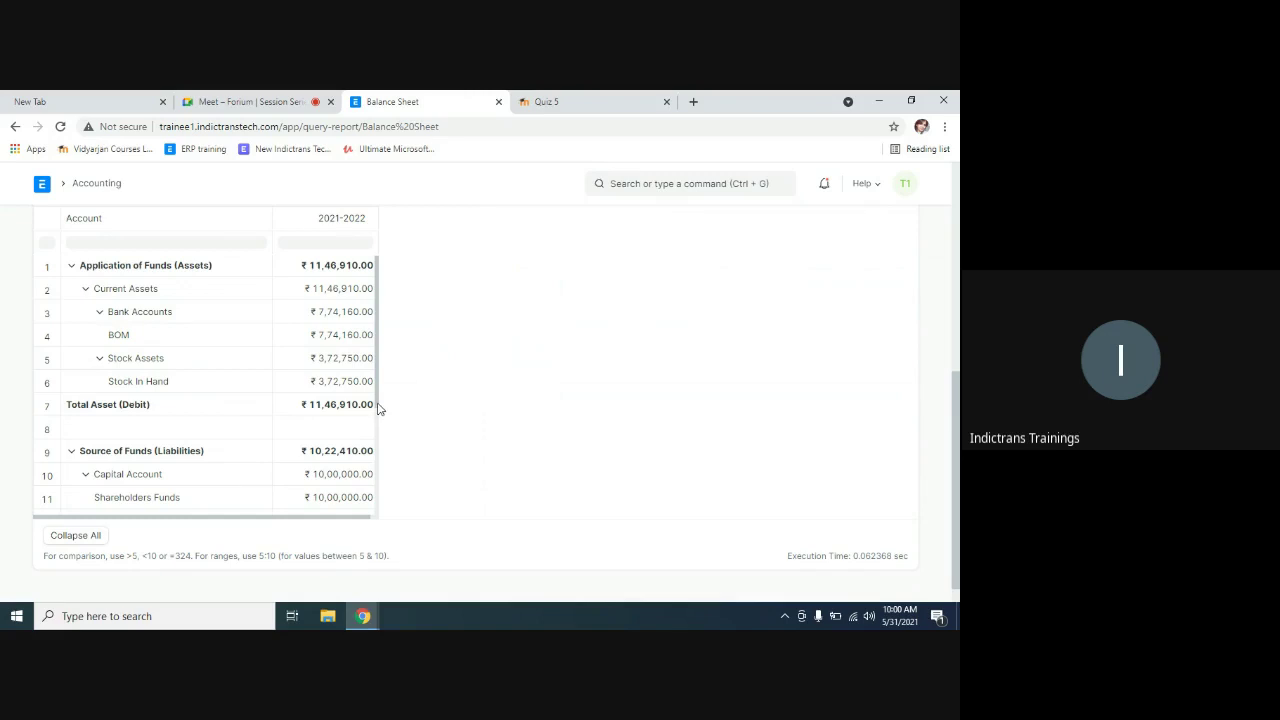
left_click_drag(378, 420, 378, 472)
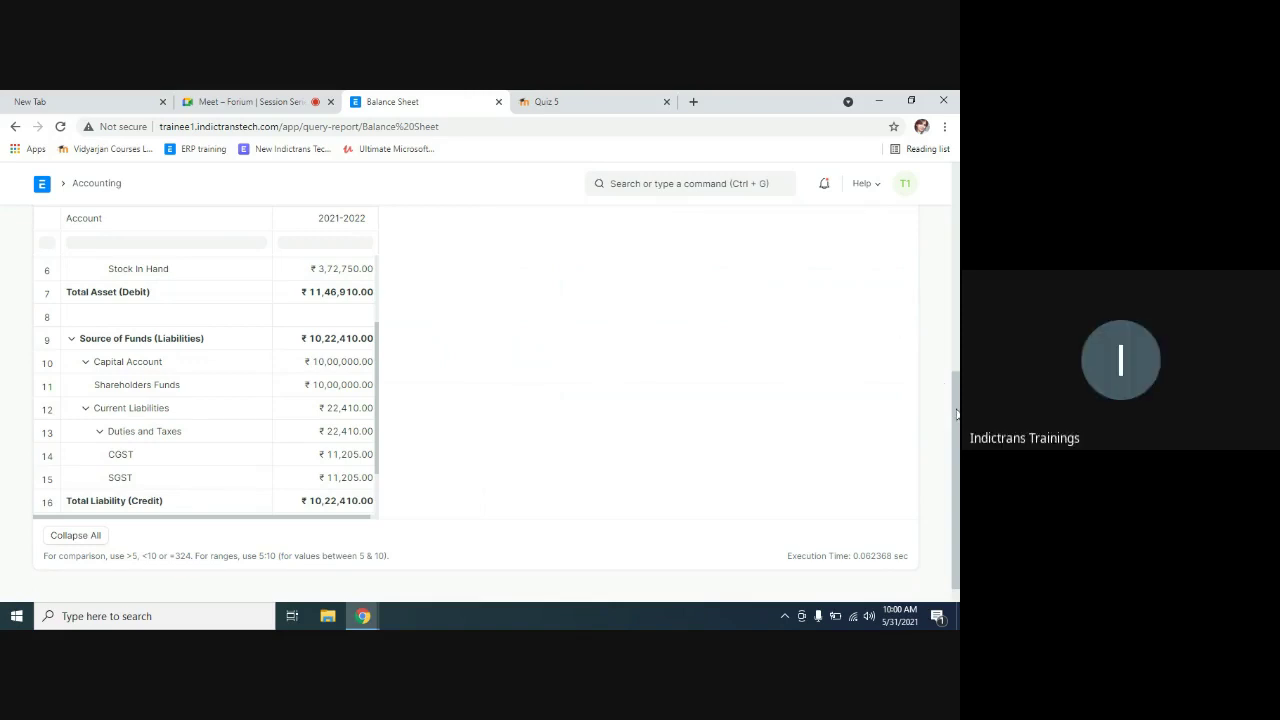
left_click_drag(956, 413, 736, 189)
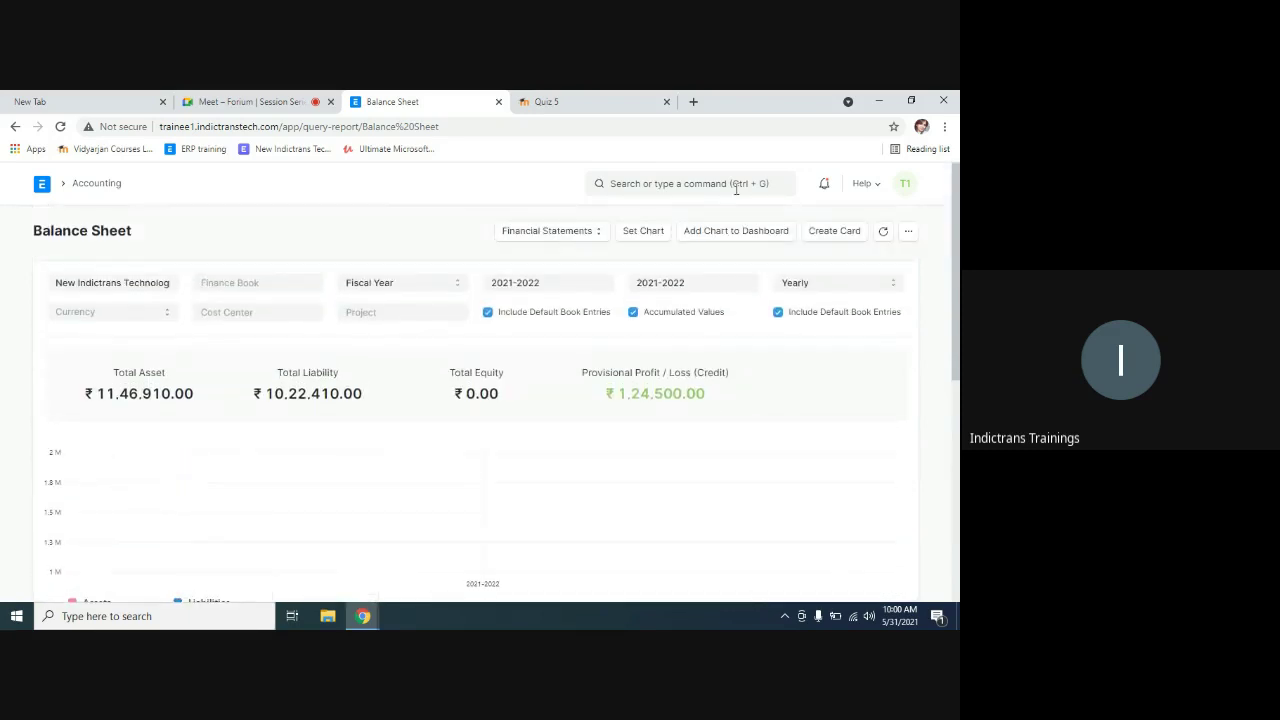
left_click(614, 184)
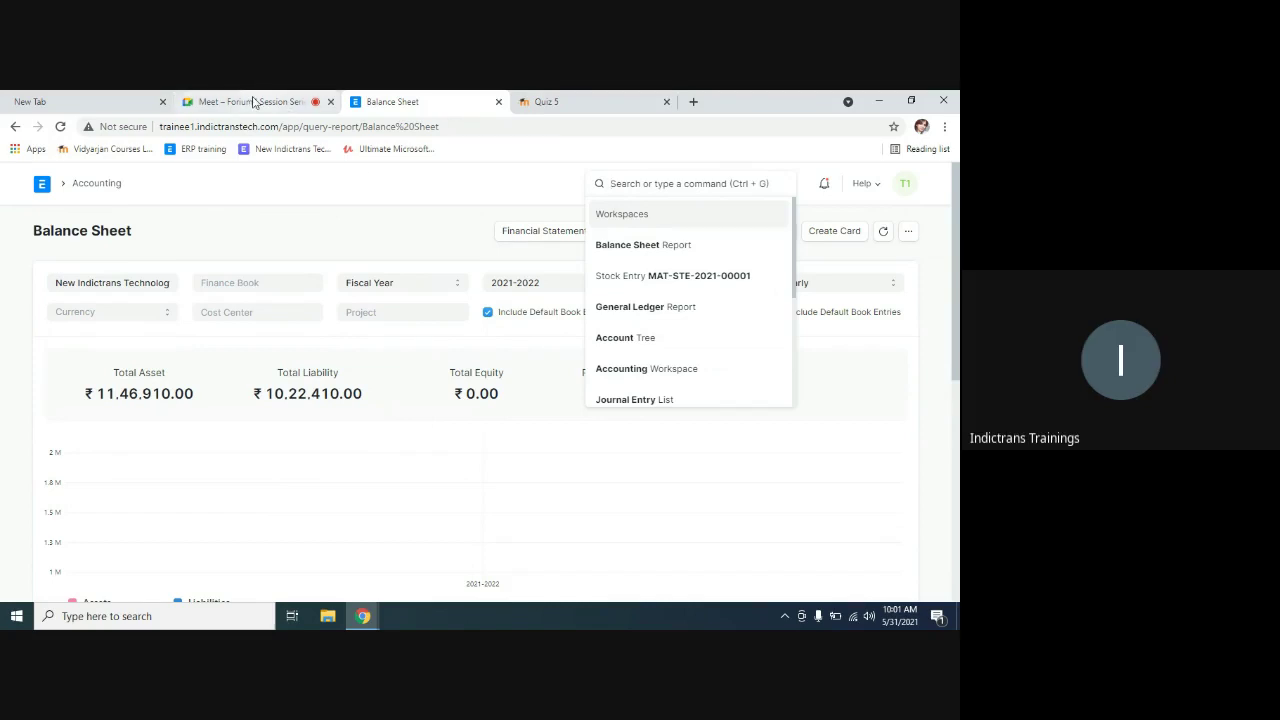
Switch to the Google Meet call, lower the raised hand, and return to the Balance Sheet
left_click(252, 102)
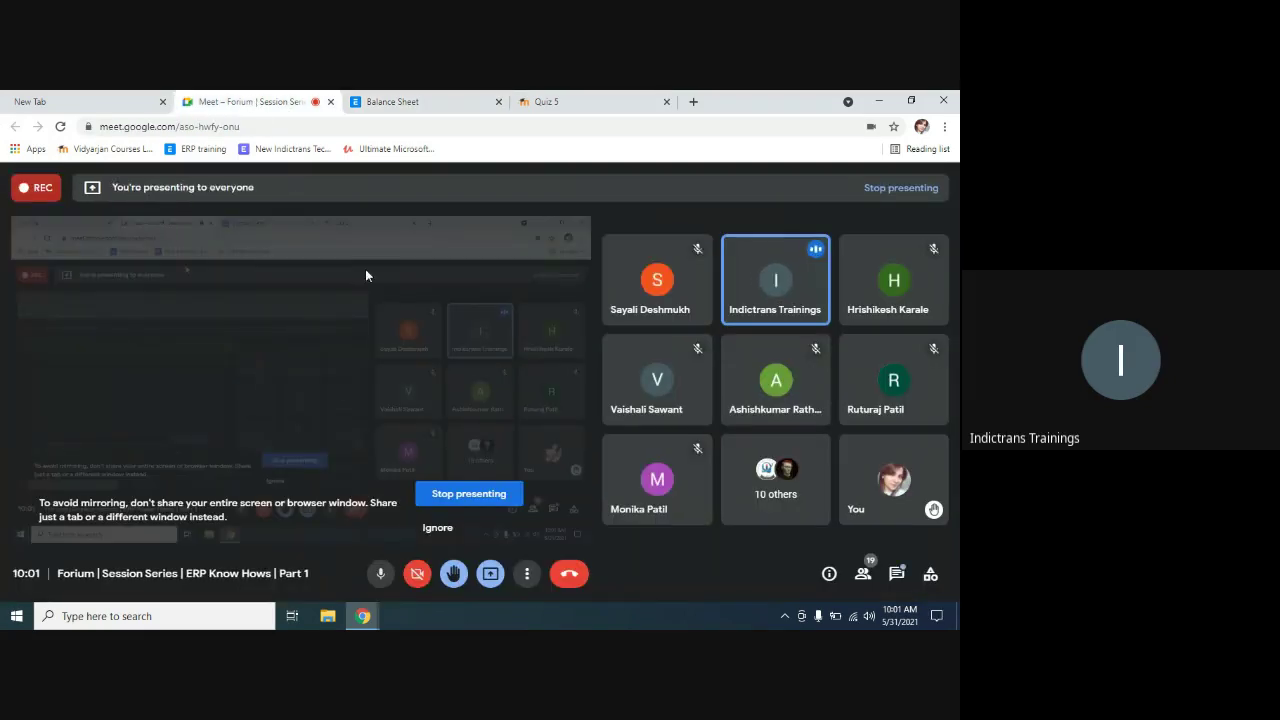
mouse_move(365, 270)
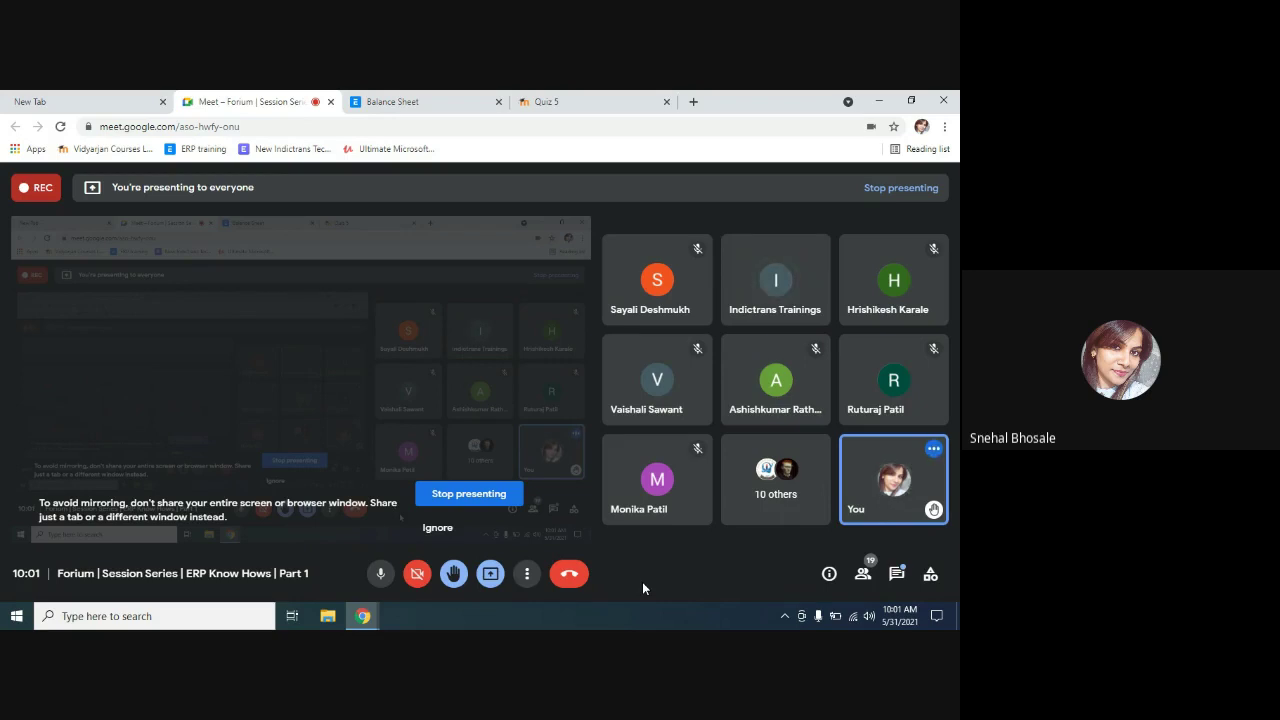
left_click(455, 575)
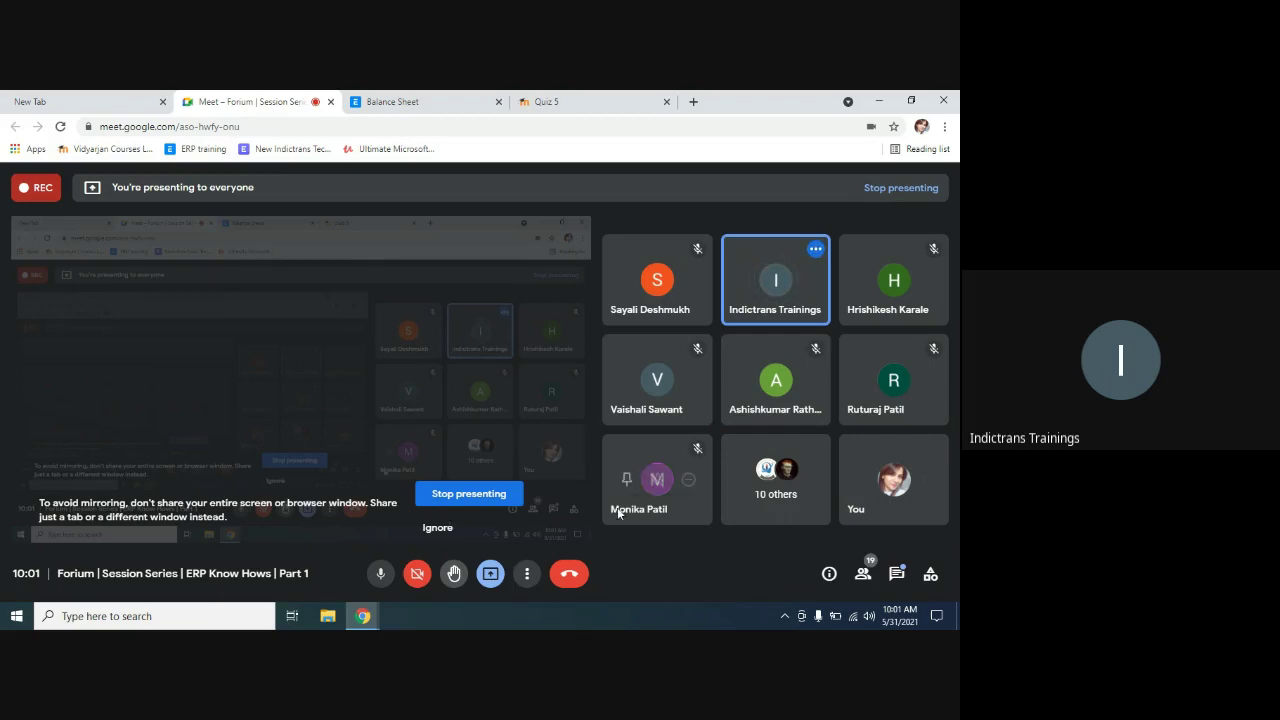
left_click(422, 102)
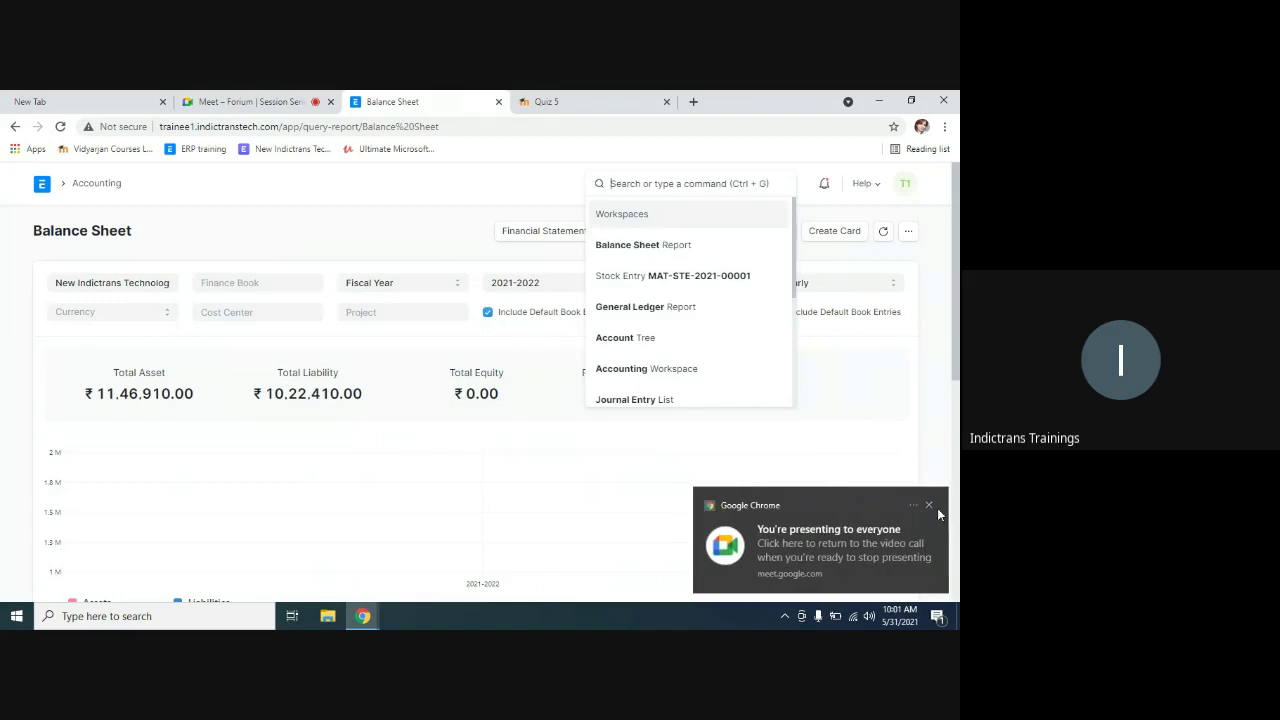
left_click(930, 505)
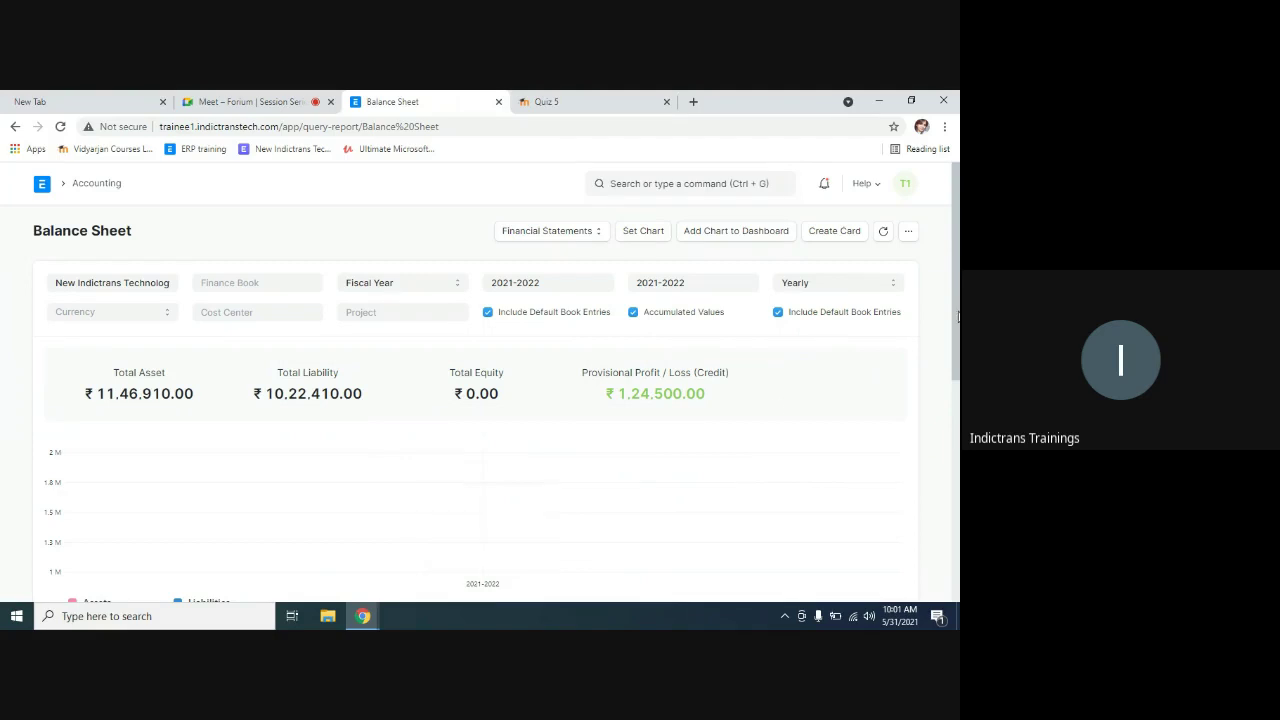
Review the Balance Sheet's liabilities, provisional profit or loss, and total credit rows
left_click_drag(957, 350, 957, 486)
scroll(958, 484, "down", 2)
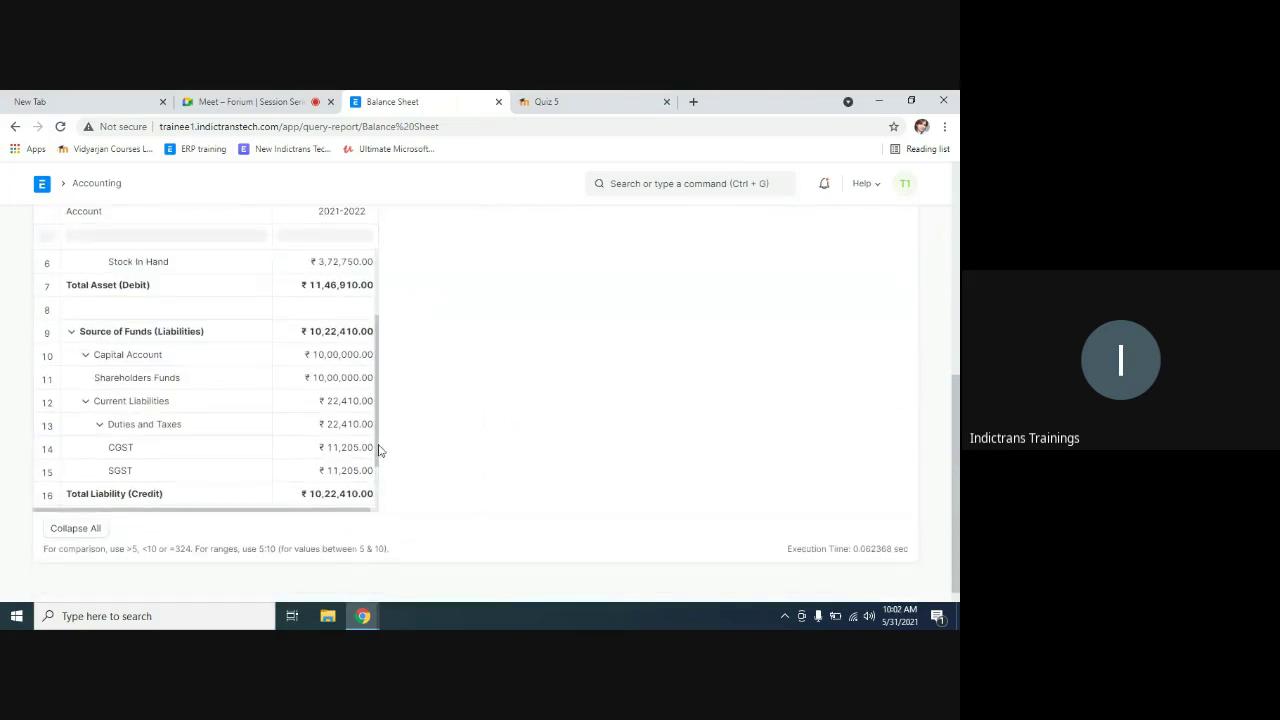
left_click_drag(380, 451, 380, 494)
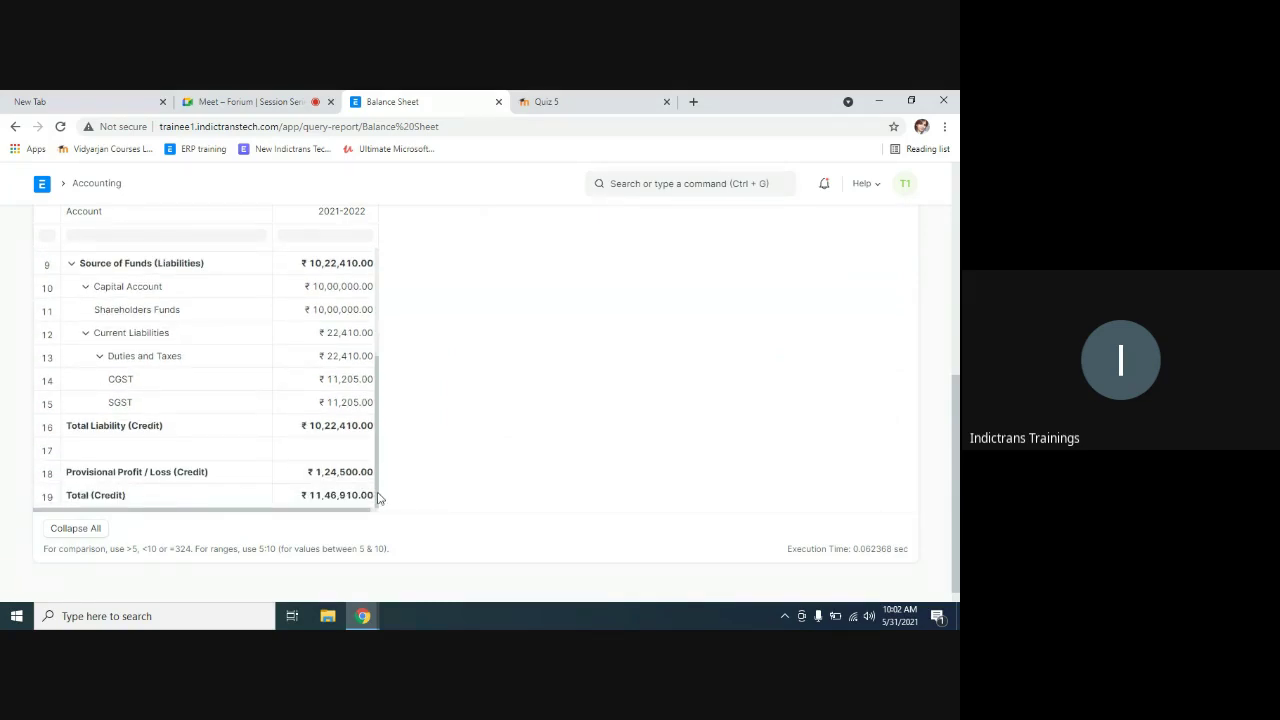
mouse_move(378, 497)
left_mouse_down()
mouse_move(376, 421)
mouse_move(380, 508)
left_mouse_up()
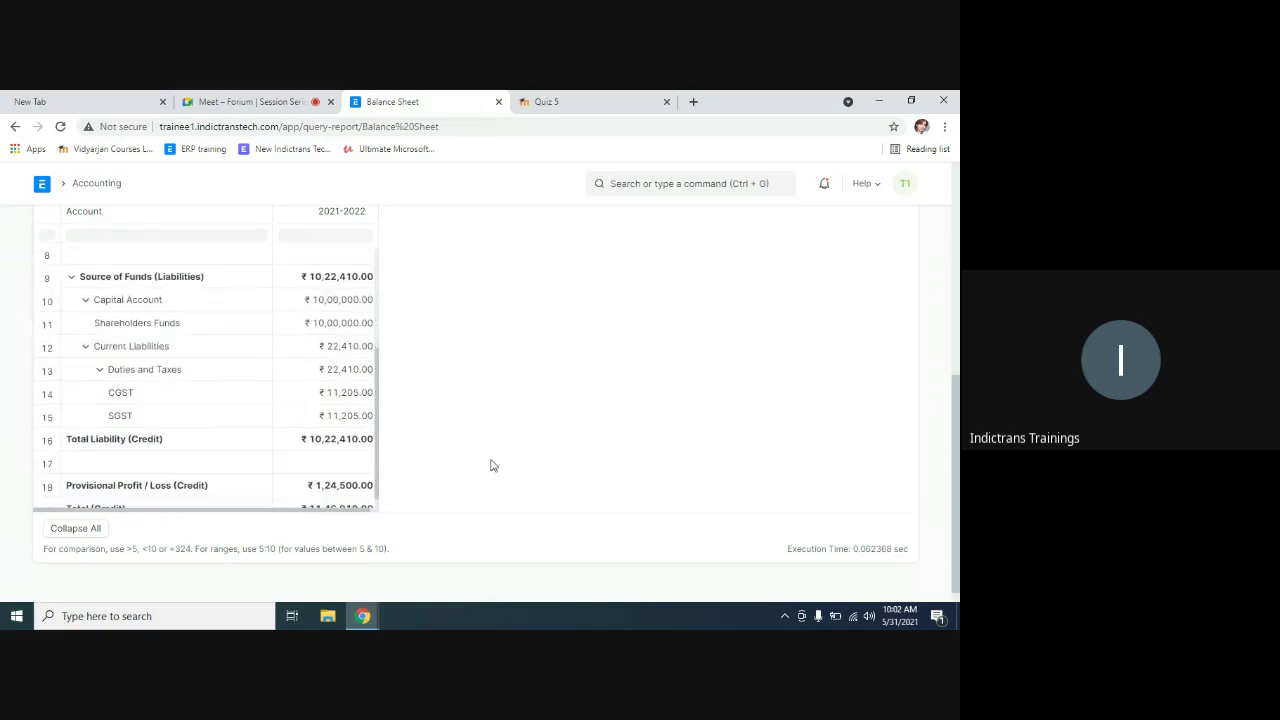
left_click_drag(952, 470, 958, 410)
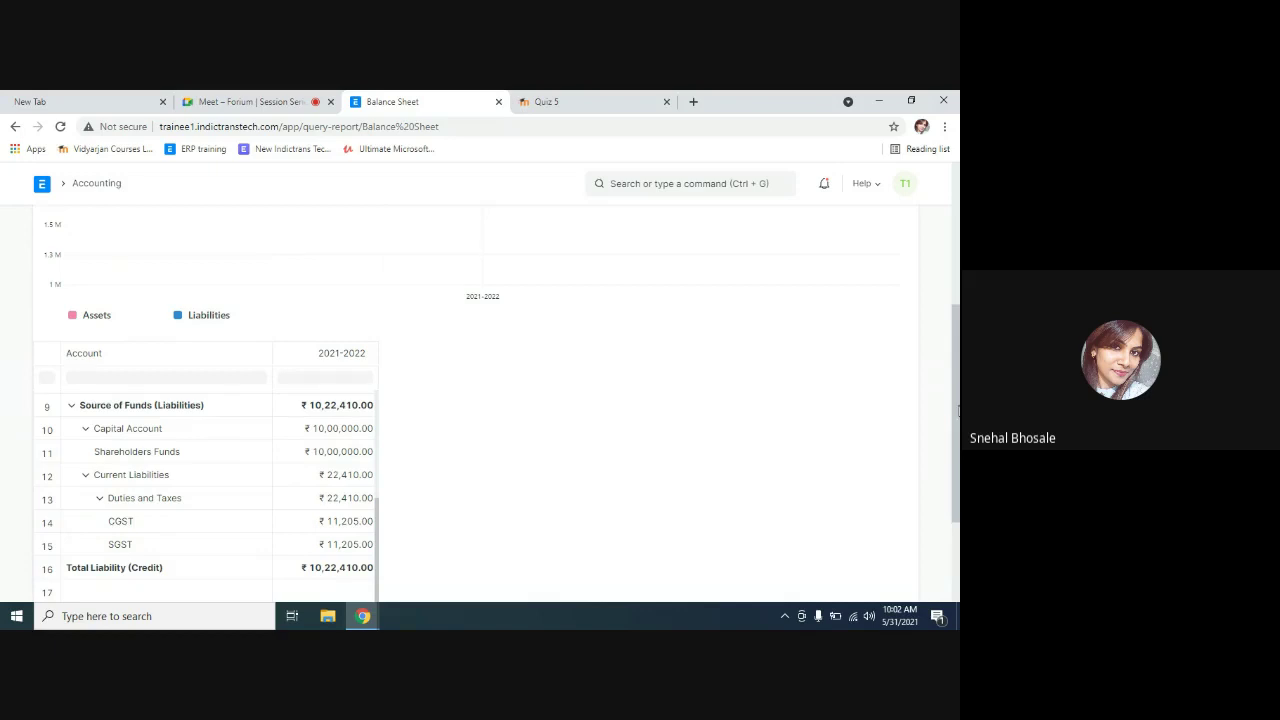
left_click_drag(958, 410, 958, 273)
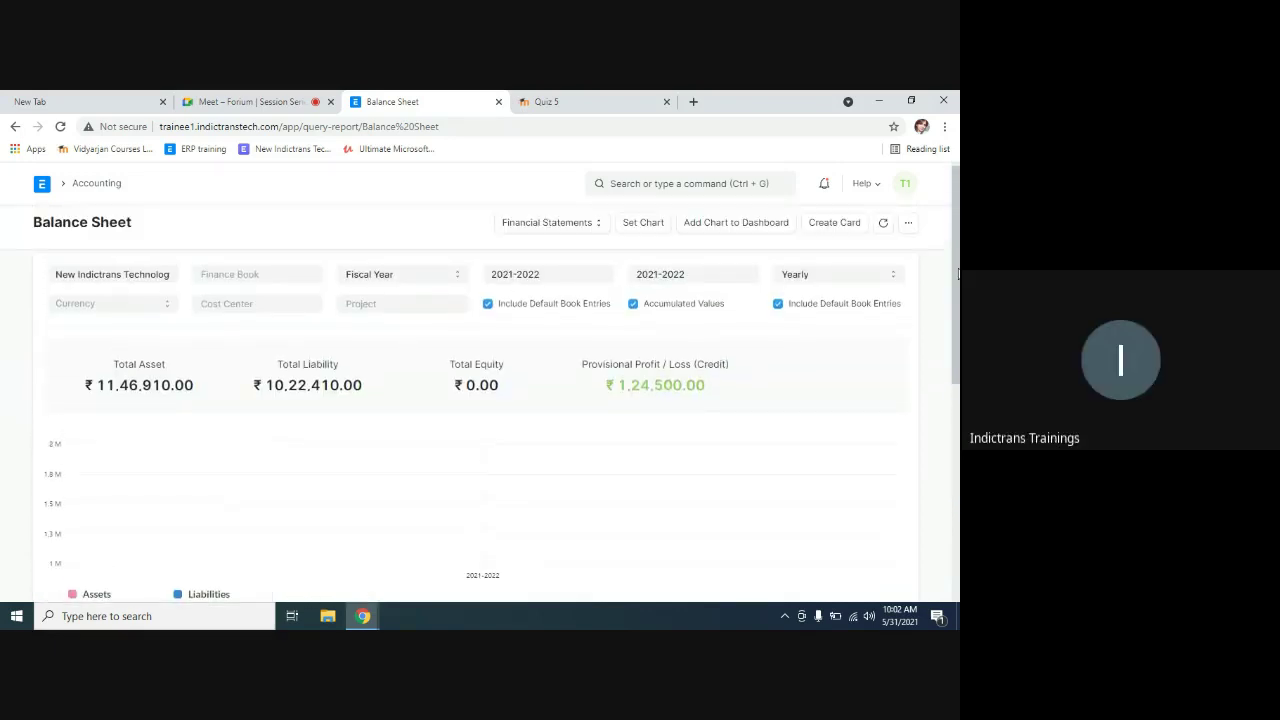
Open the Birla And Sons invoice from the Sales Invoice list and examine its Sales Taxes and Charges
left_click(700, 183)
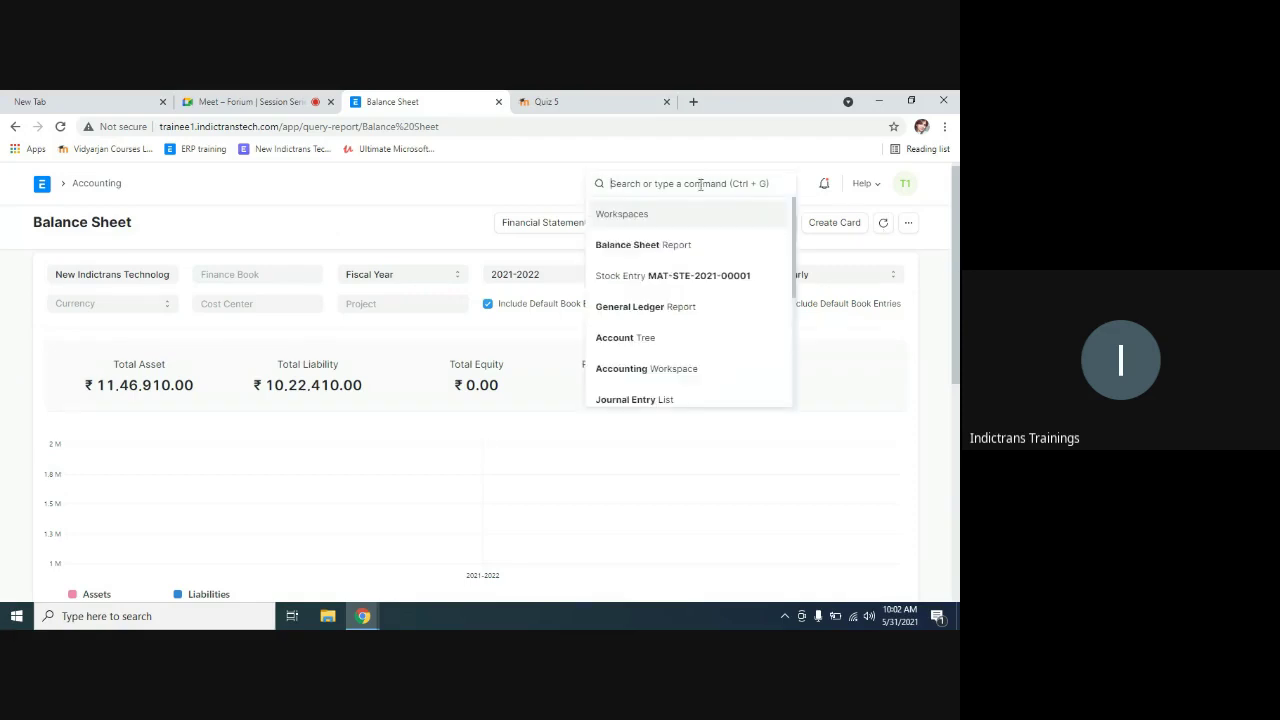
type("sales")
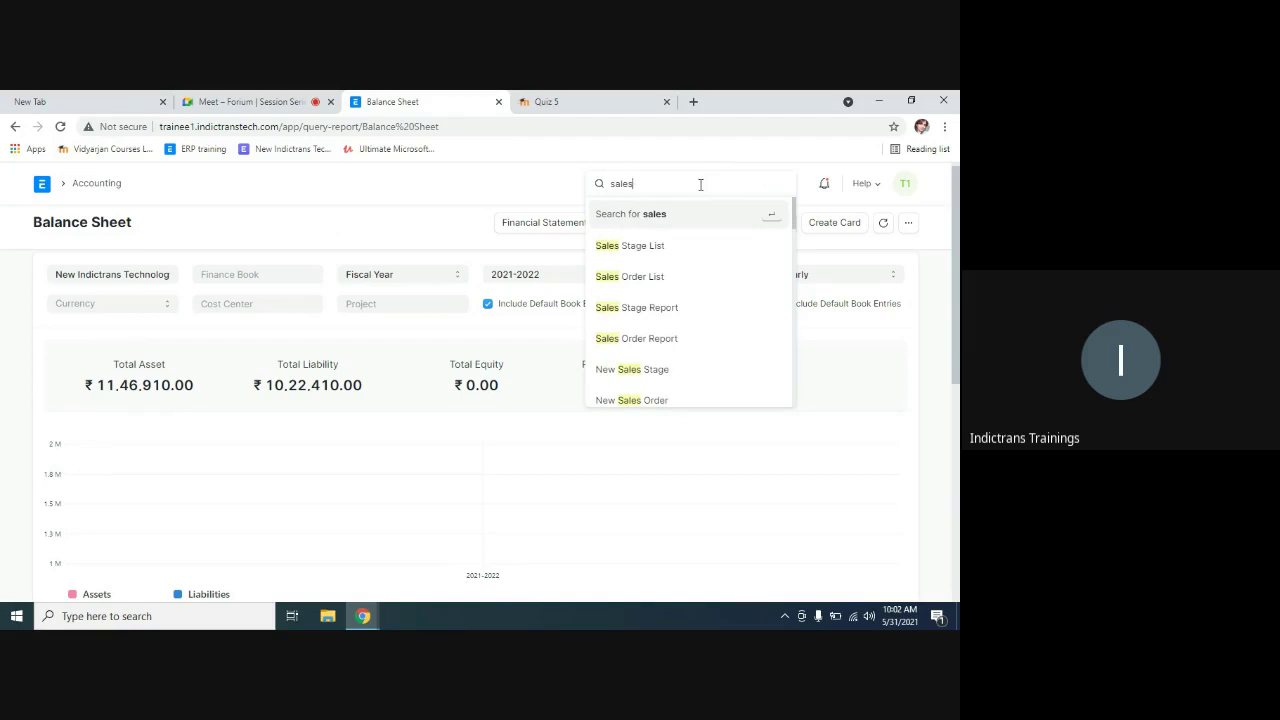
type(" invoice")
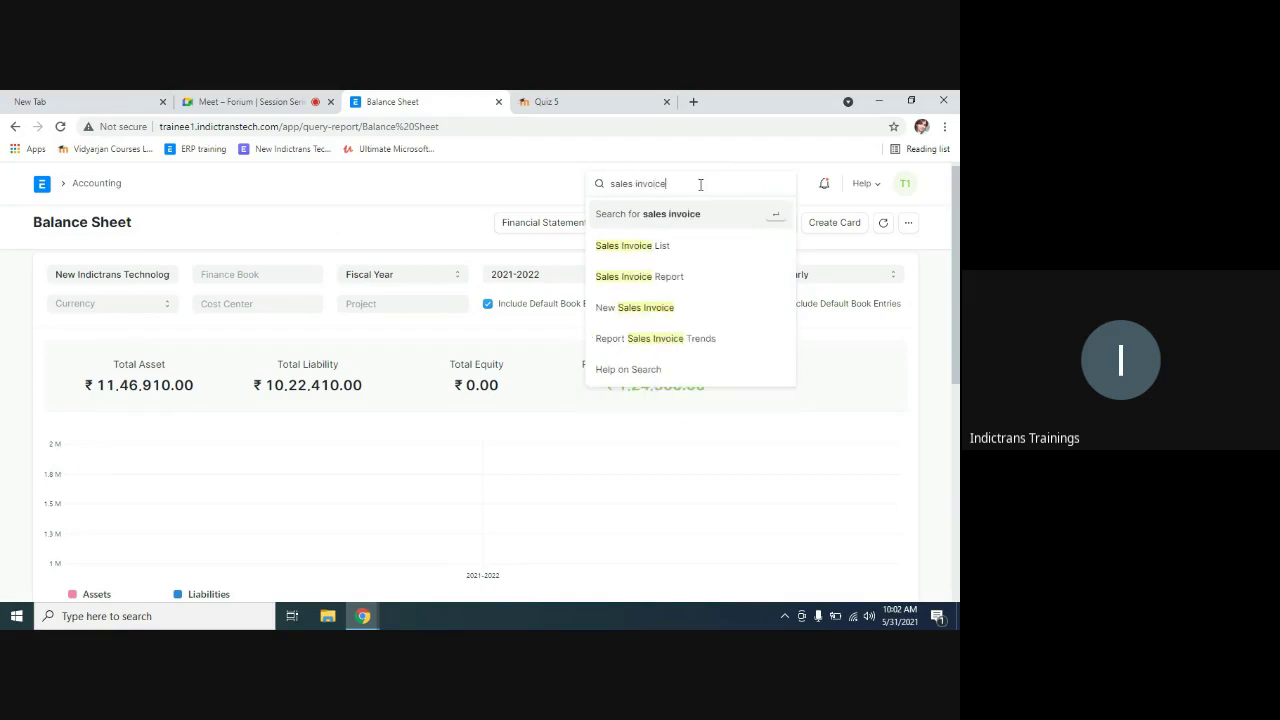
left_click(634, 247)
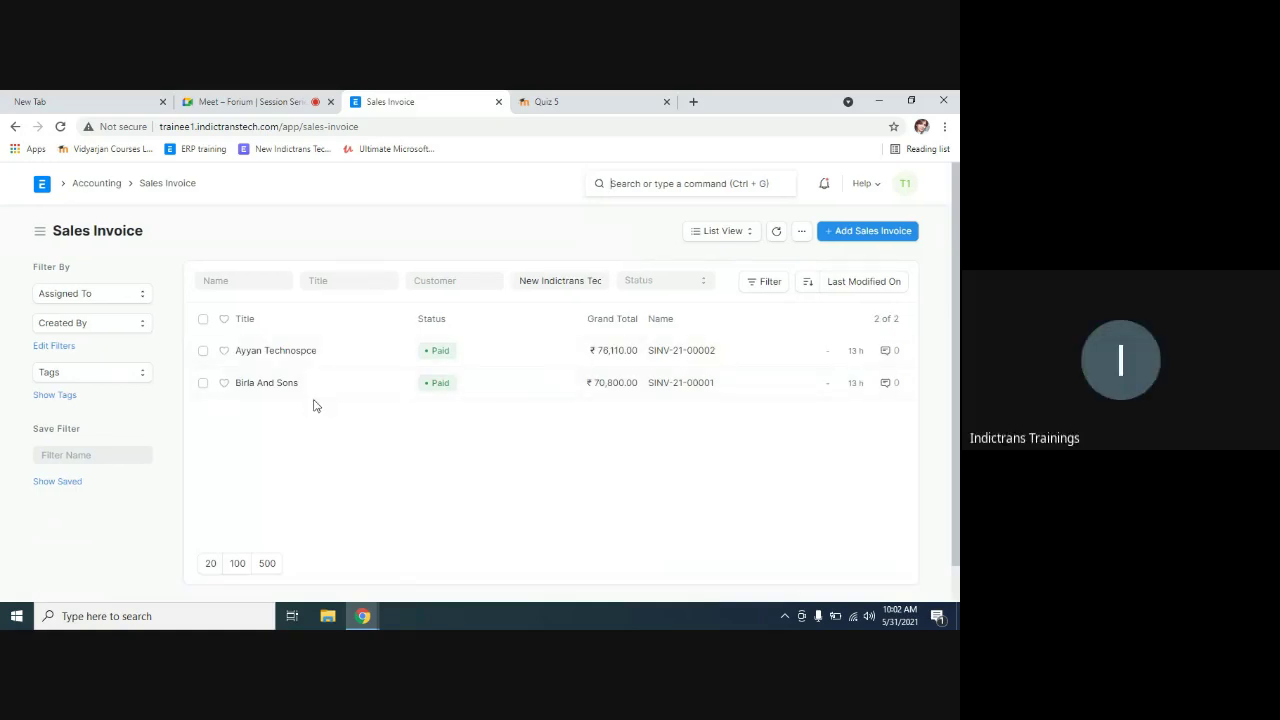
left_click(262, 386)
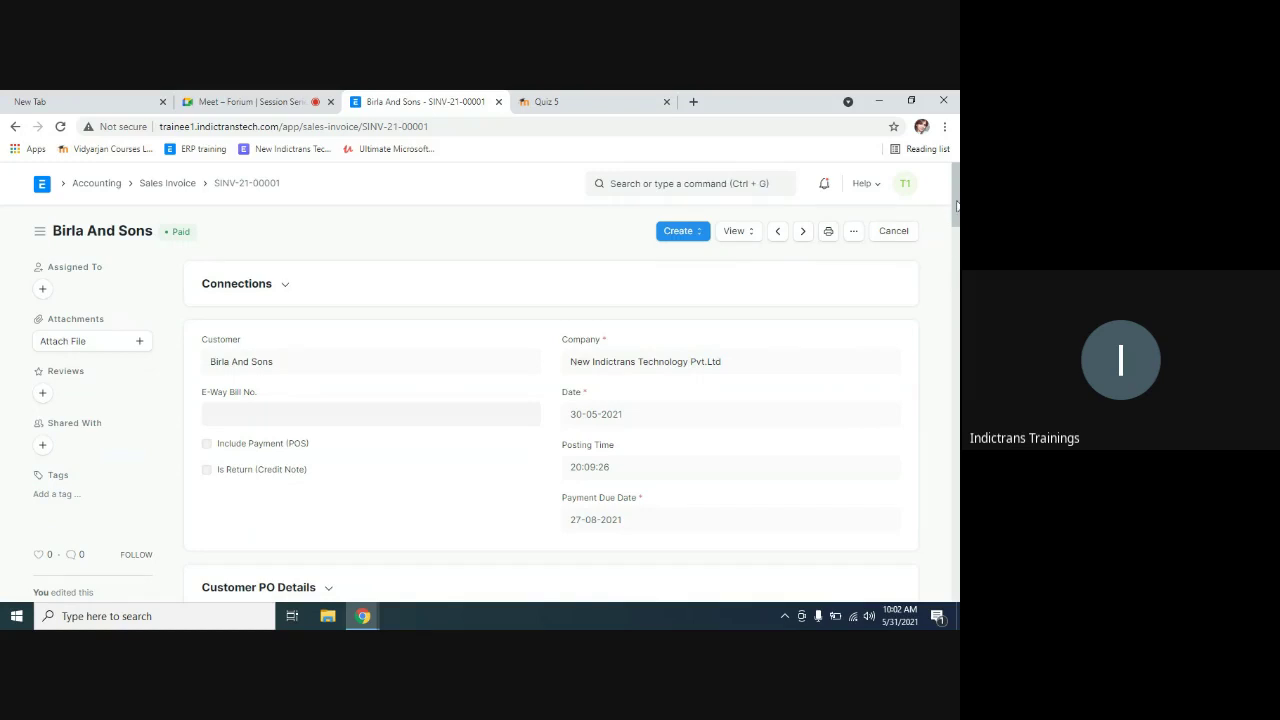
left_click_drag(957, 207, 958, 343)
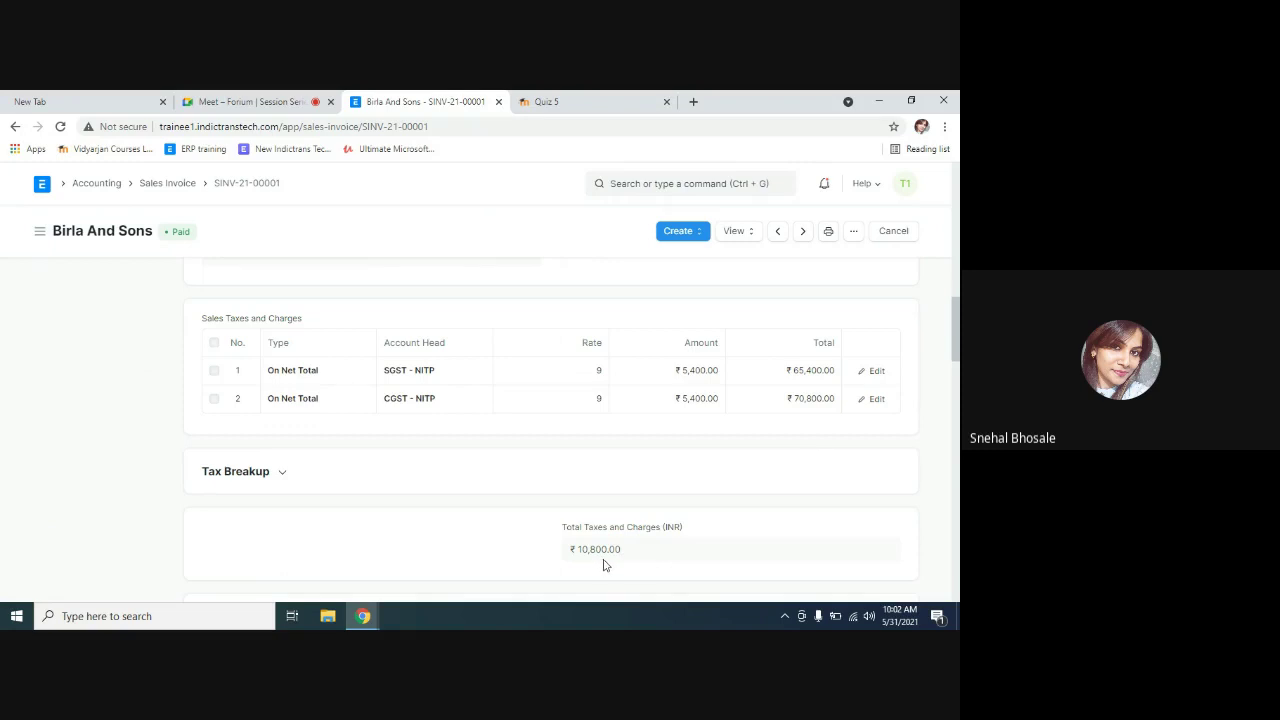
mouse_move(957, 347)
left_mouse_down()
mouse_move(957, 422)
mouse_move(955, 326)
left_mouse_up()
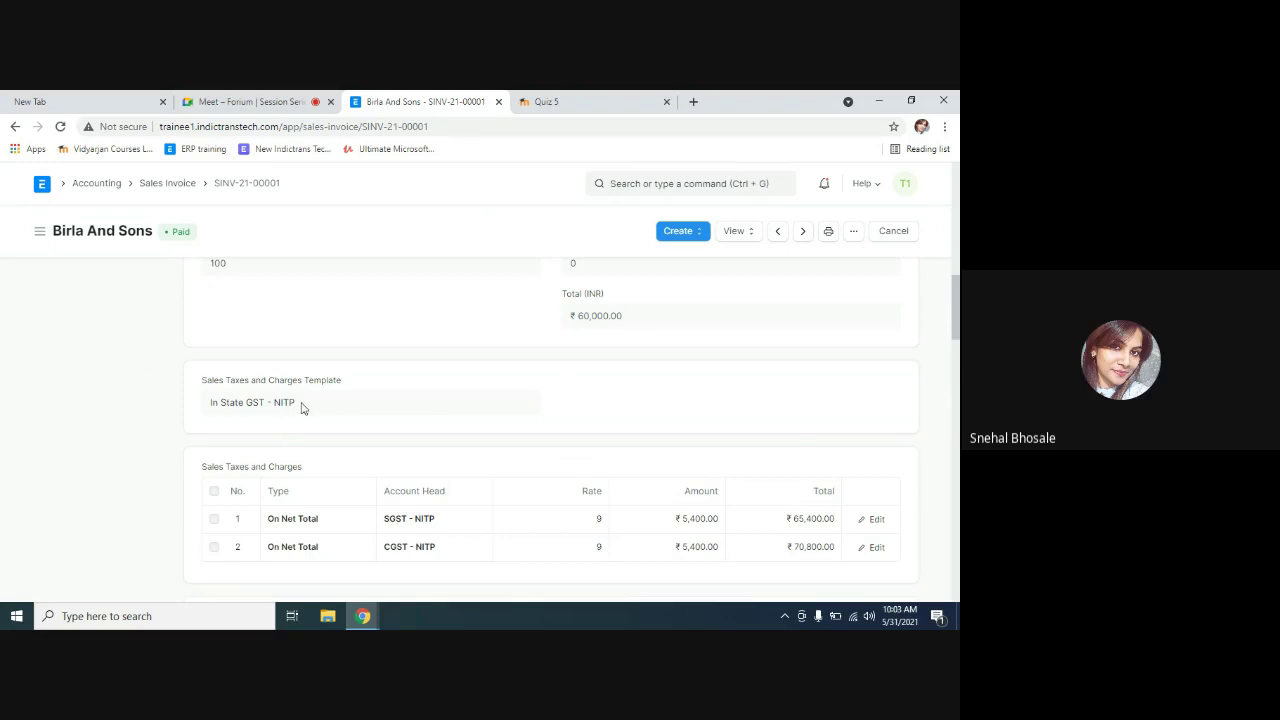
Open the invoice's In State GST - NITP tax template and examine its company, tax category, and SGST and CGST rows
left_click(263, 405)
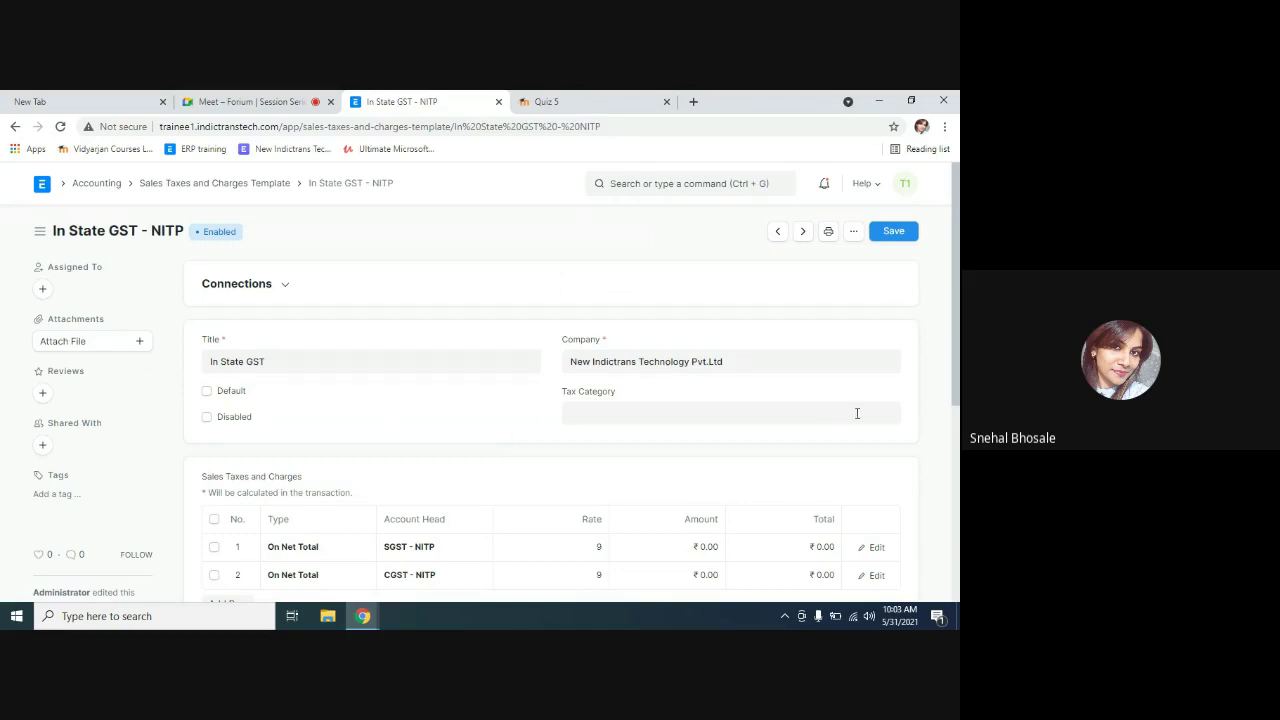
left_click_drag(958, 322, 958, 389)
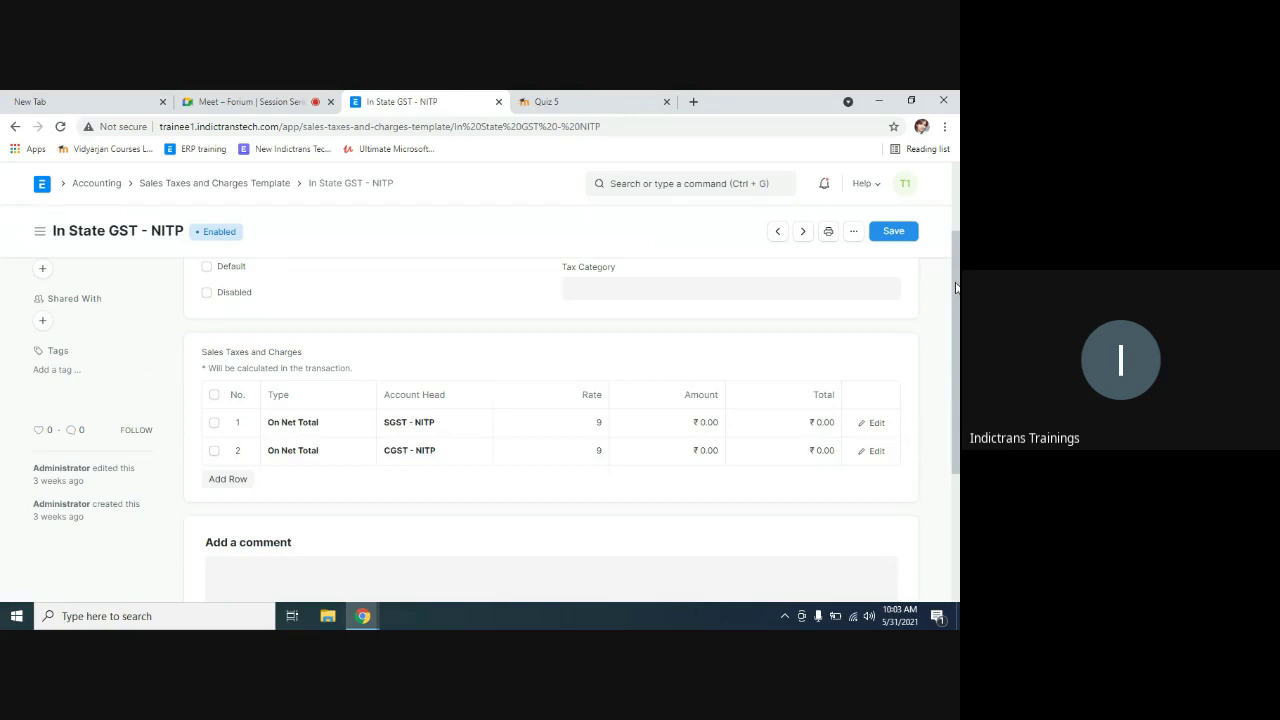
left_click_drag(958, 272, 957, 190)
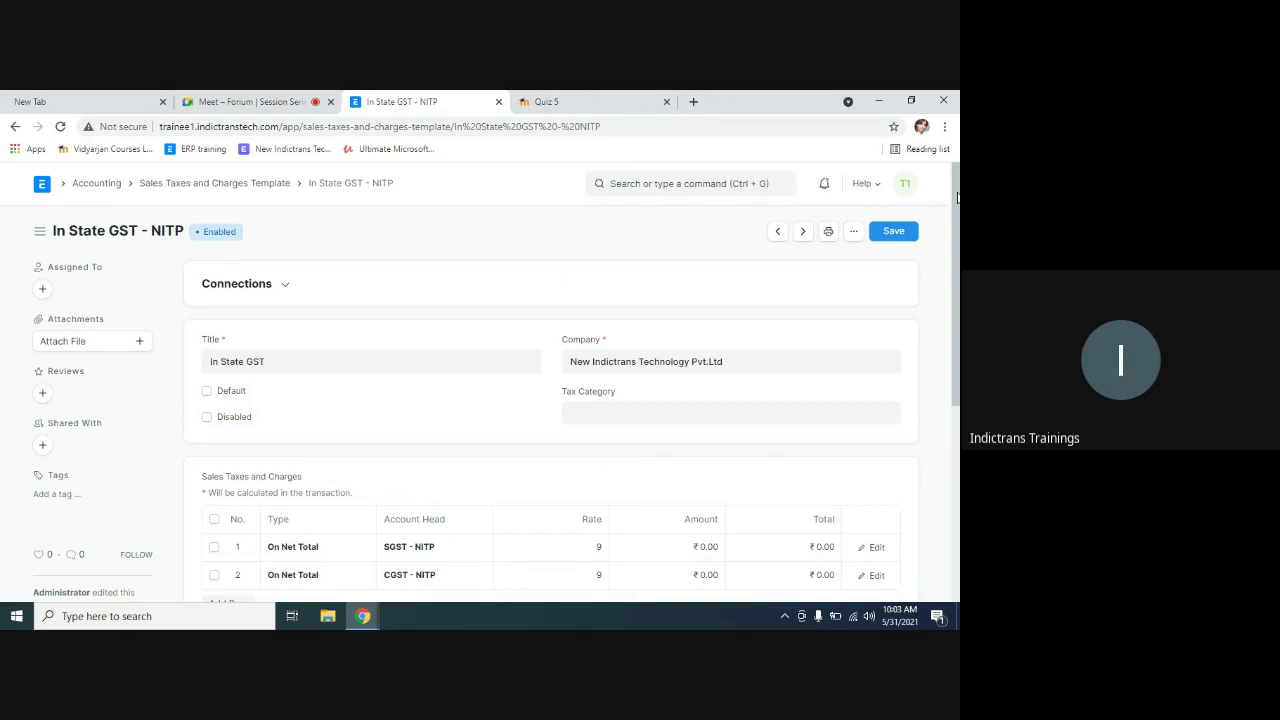
left_click_drag(957, 197, 958, 262)
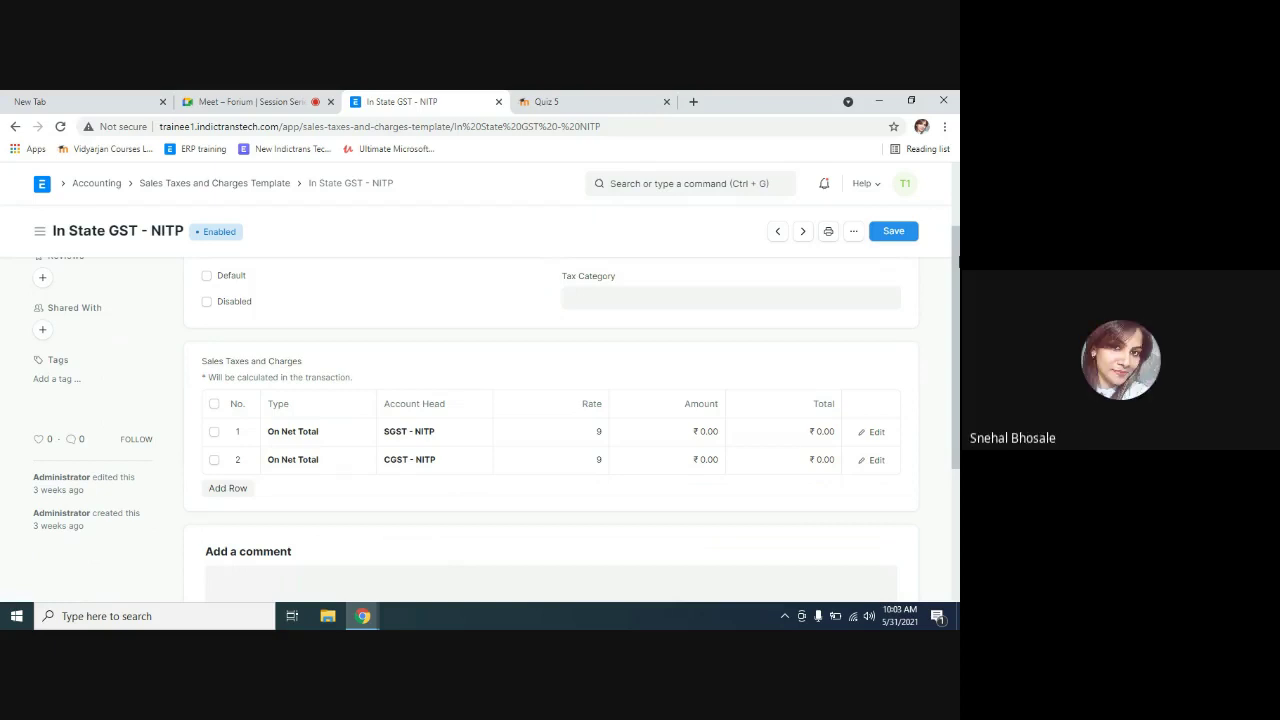
left_click_drag(958, 262, 958, 208)
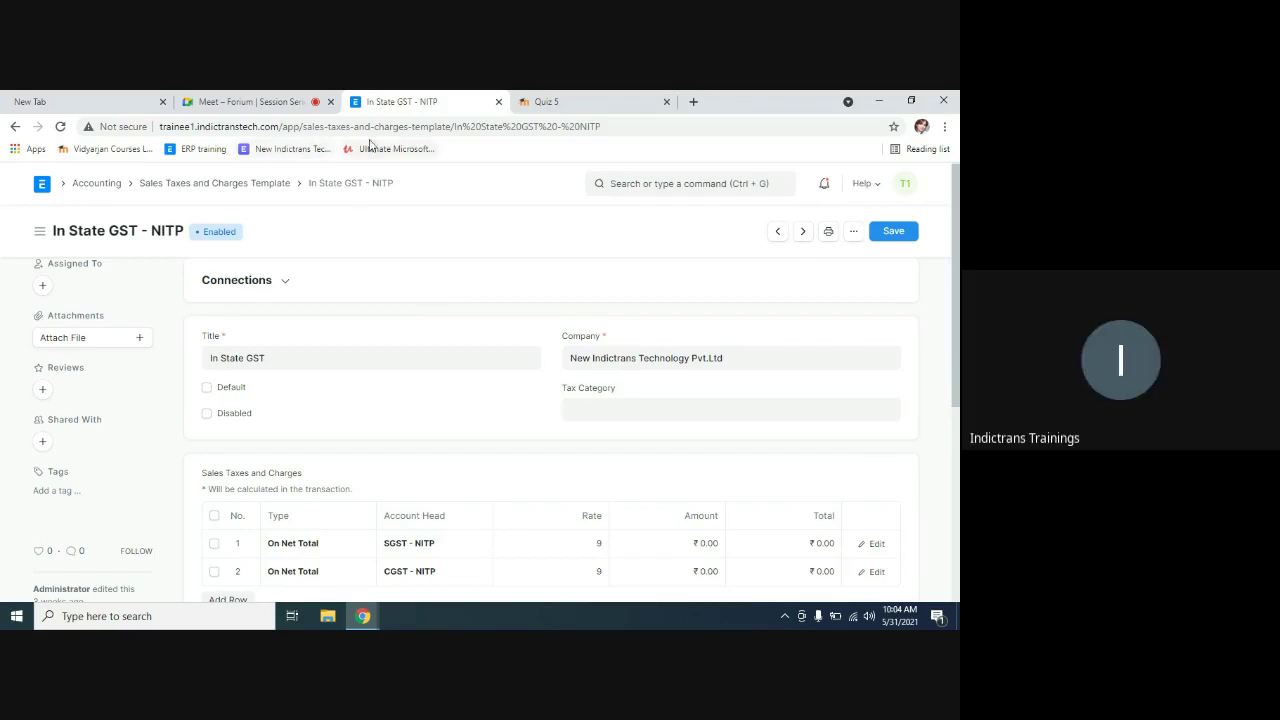
Switch to the Google Meet call, mute the microphone, and stop presenting the screen
left_click(586, 106)
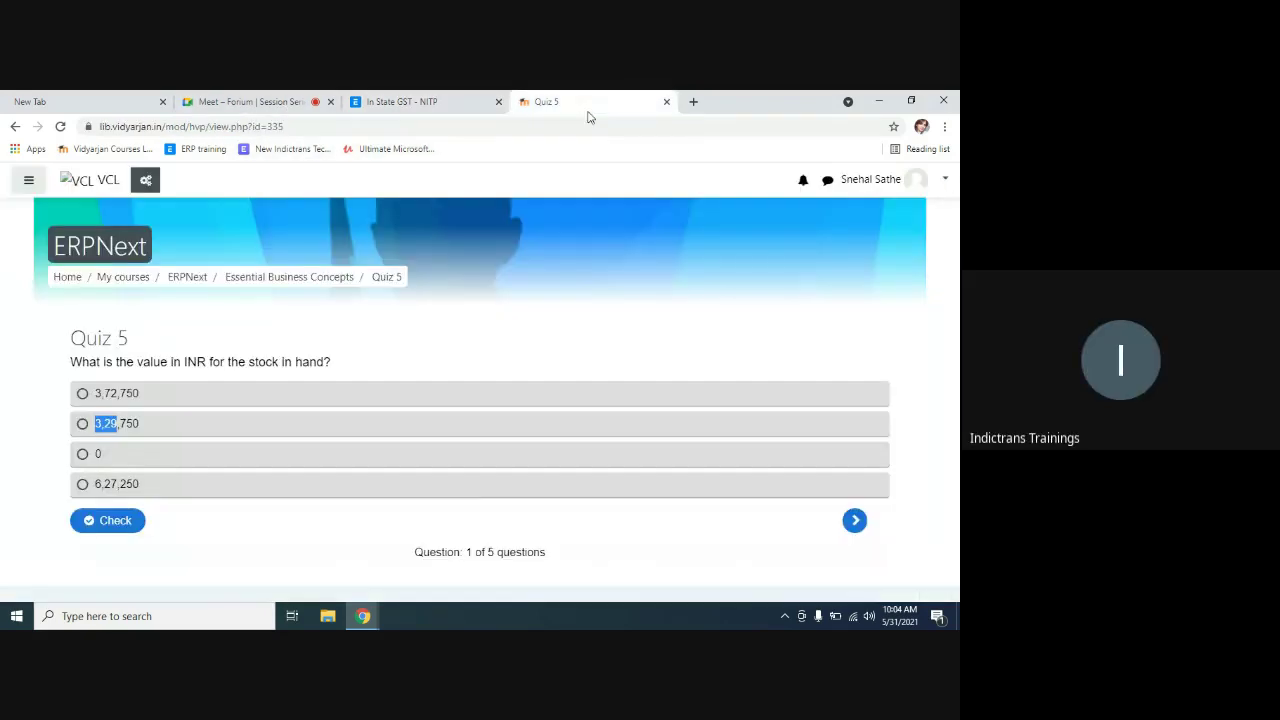
left_click(400, 104)
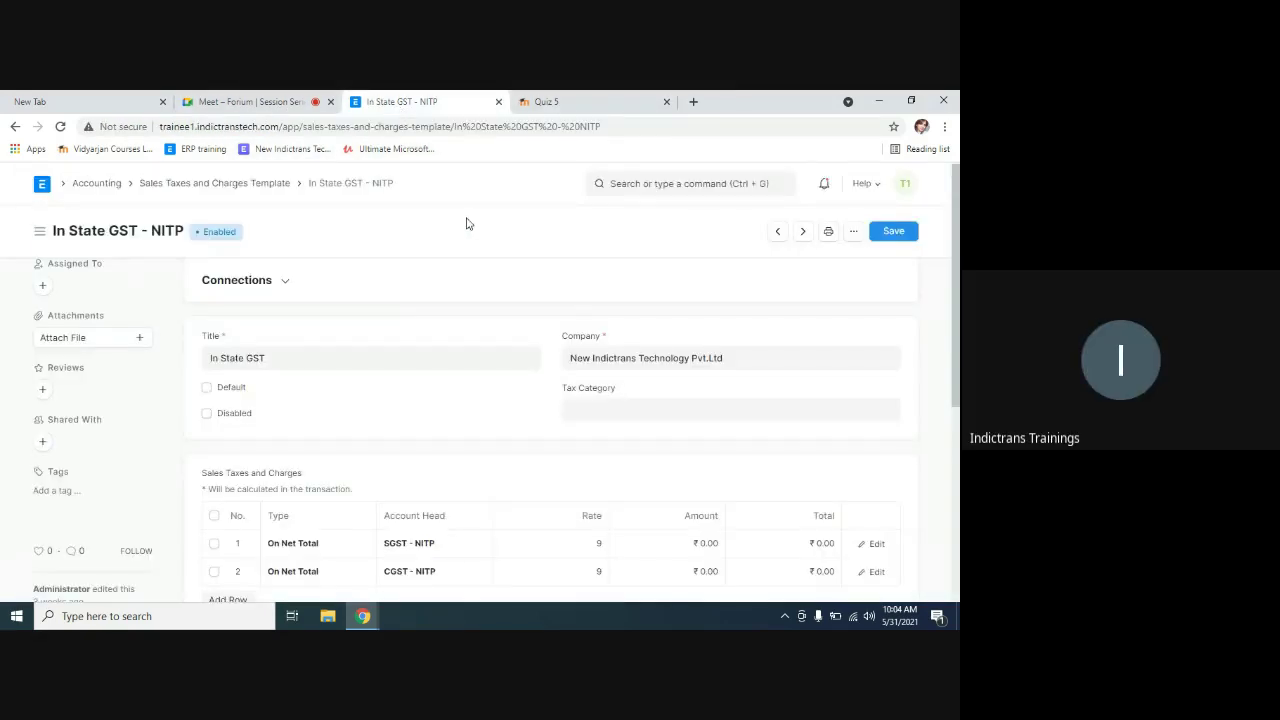
left_click(266, 103)
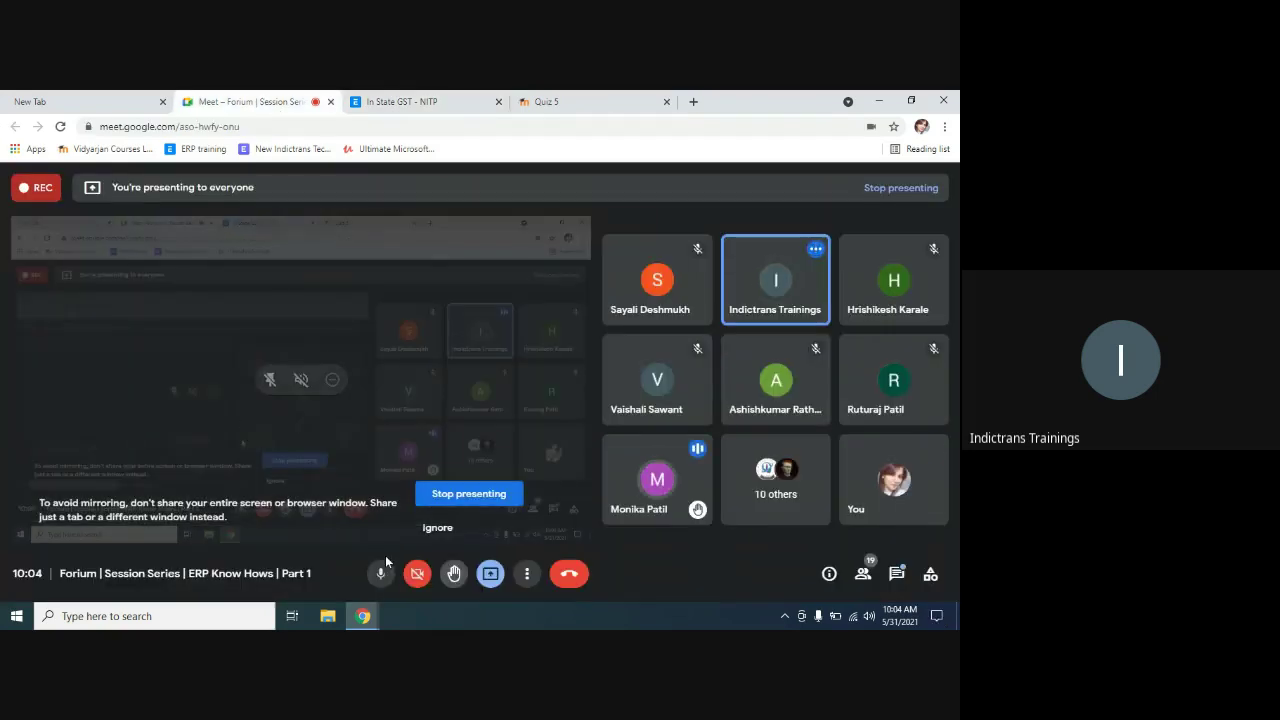
left_click(384, 578)
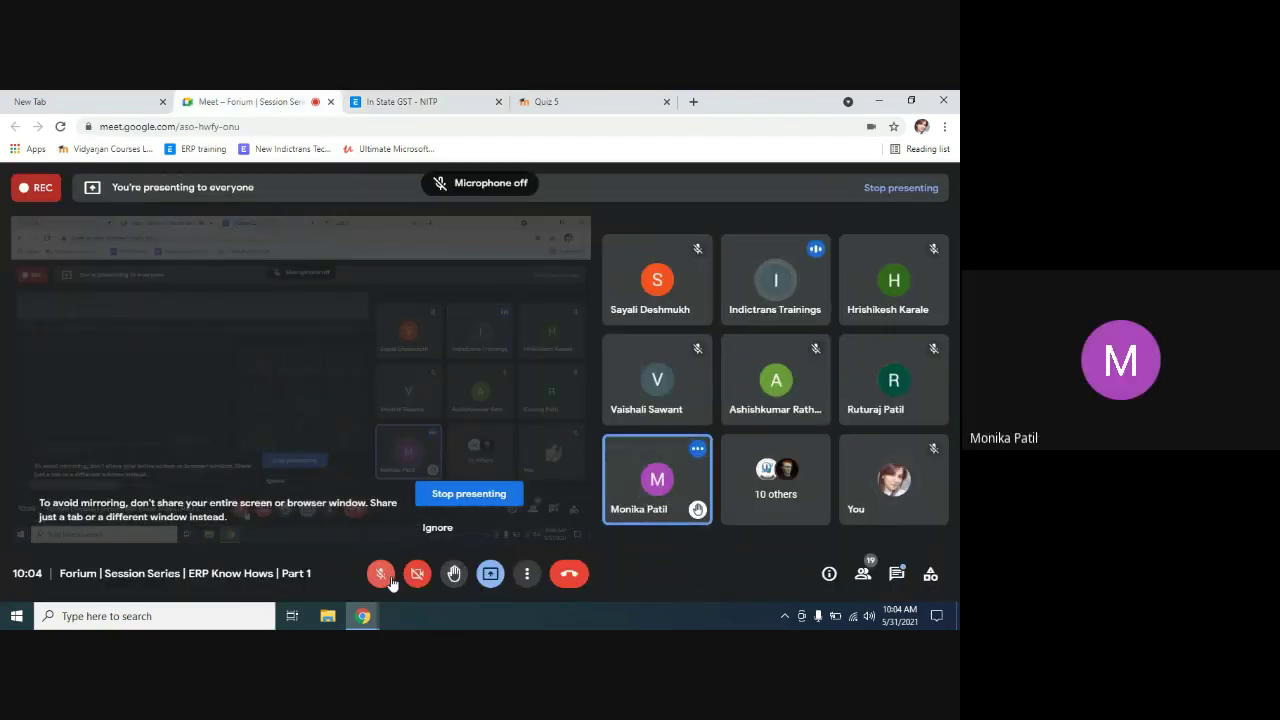
left_click(490, 576)
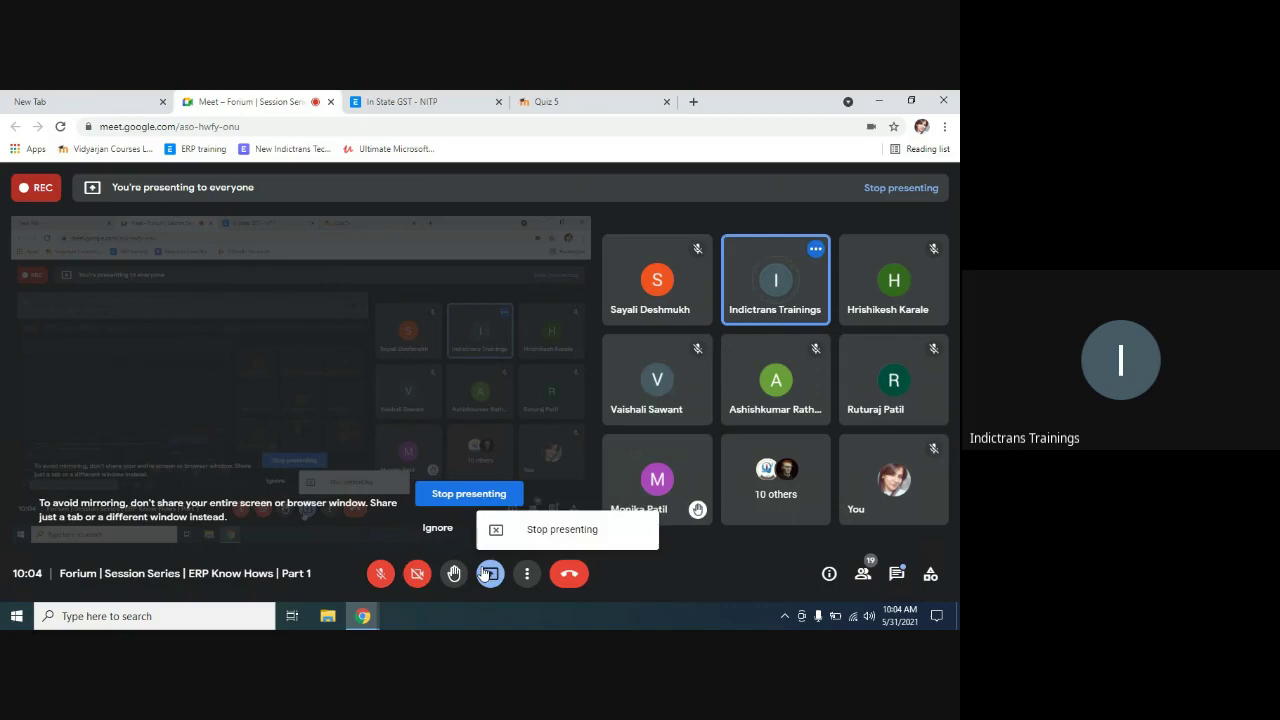
left_click(469, 494)
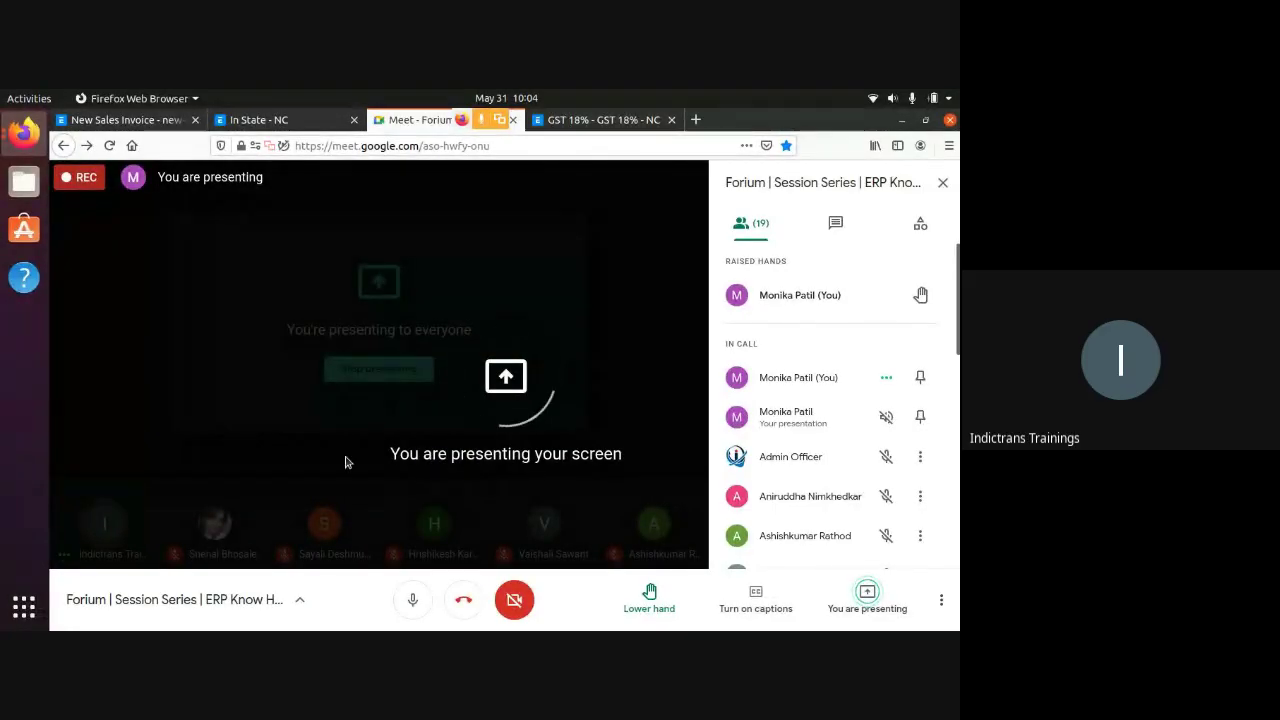
Switch to the unsaved New Sales Invoice, dismiss the income account message, and review the Items table and totals
left_click(122, 120)
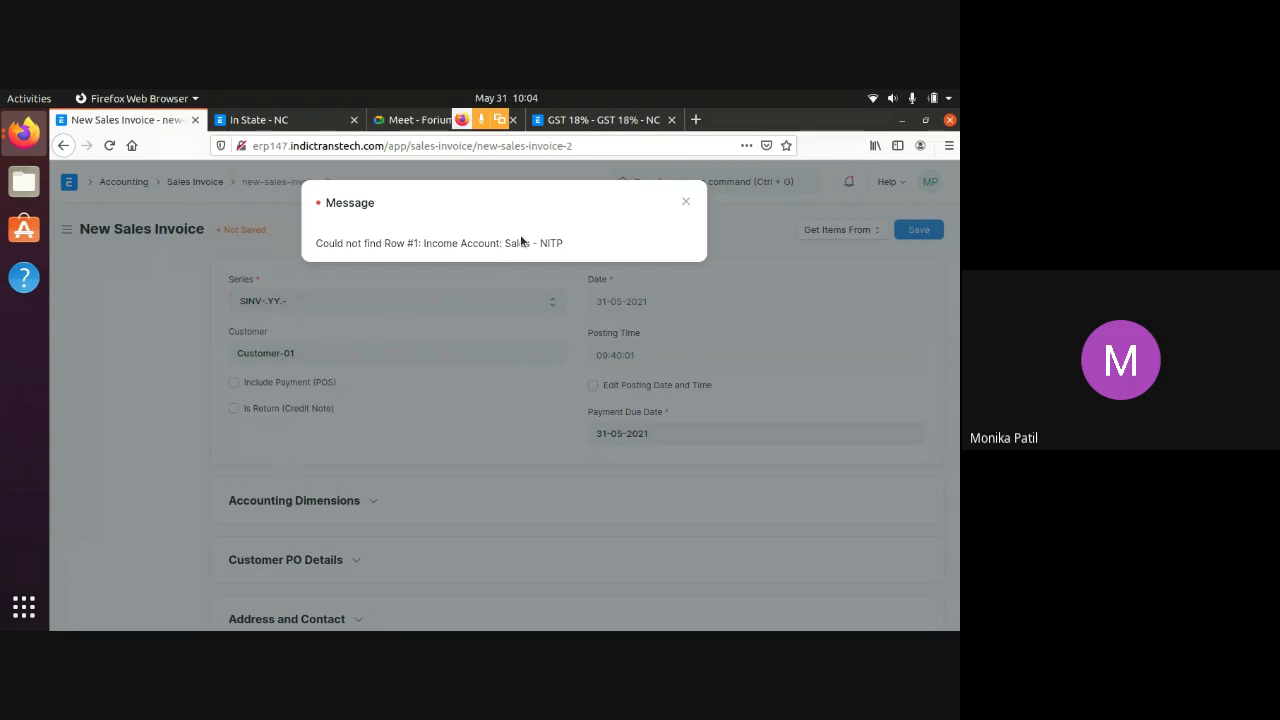
left_click(681, 204)
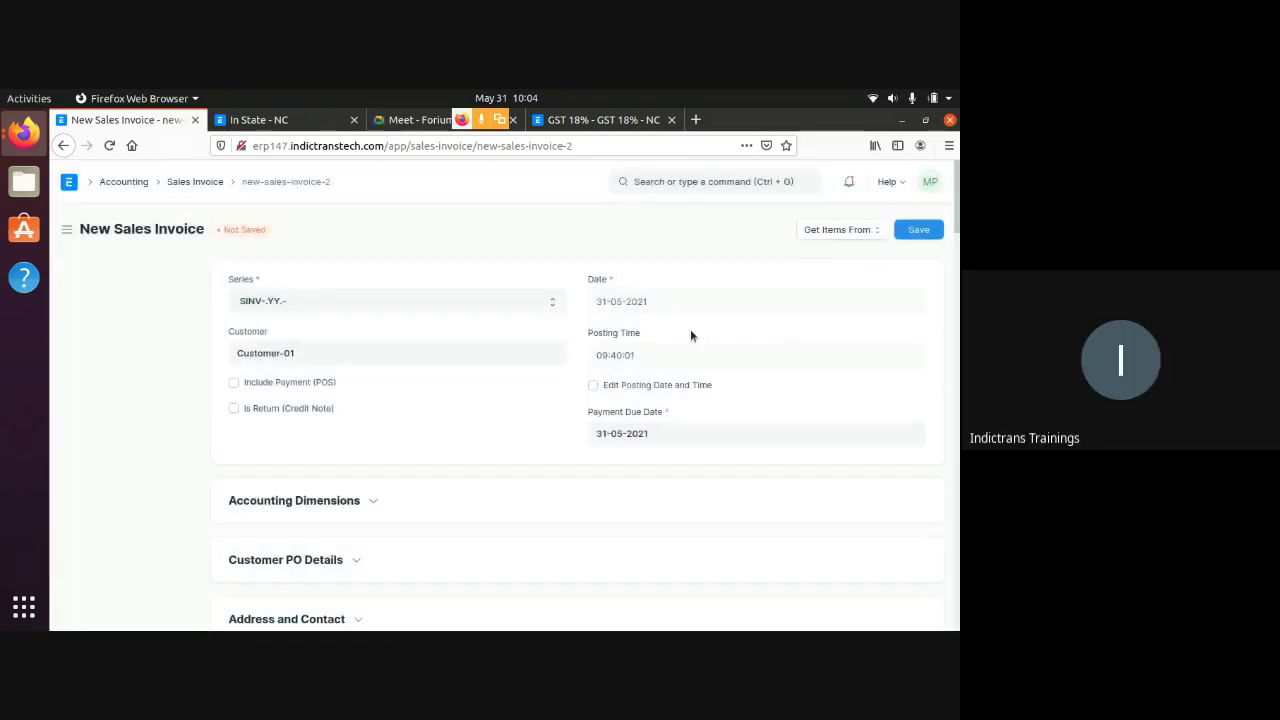
scroll(751, 325, "down", 5)
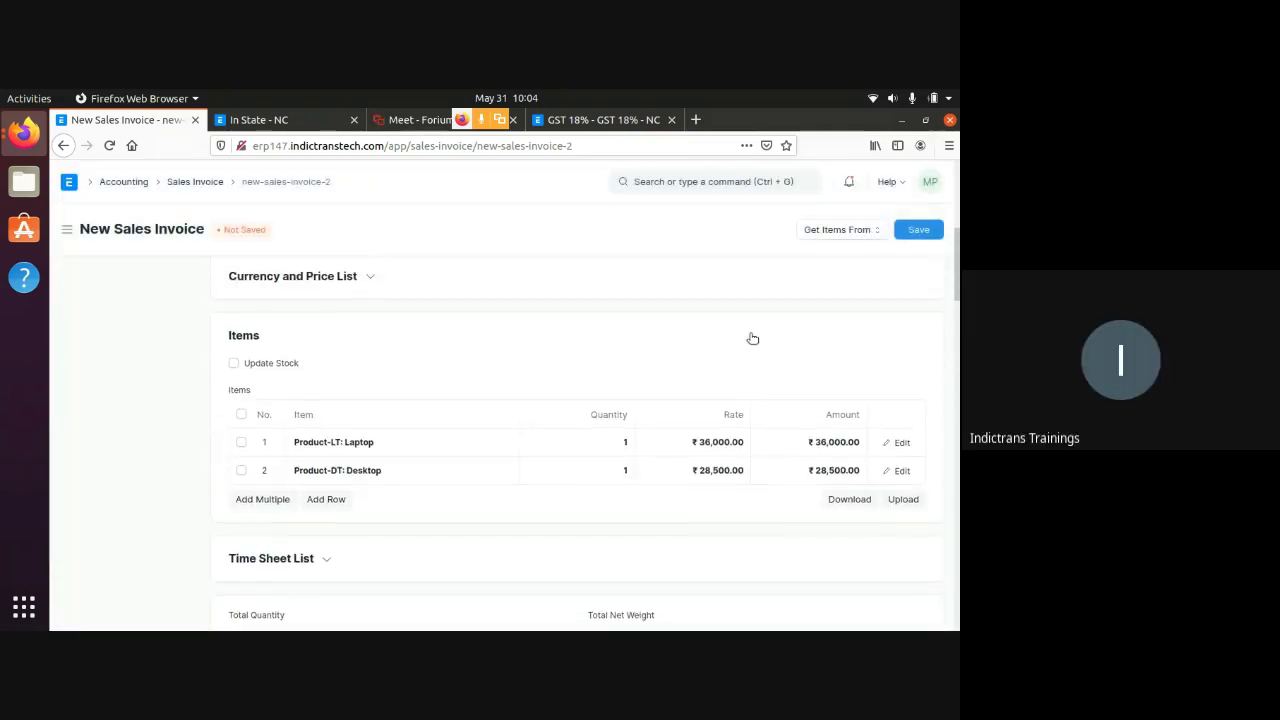
scroll(752, 339, "down", 2)
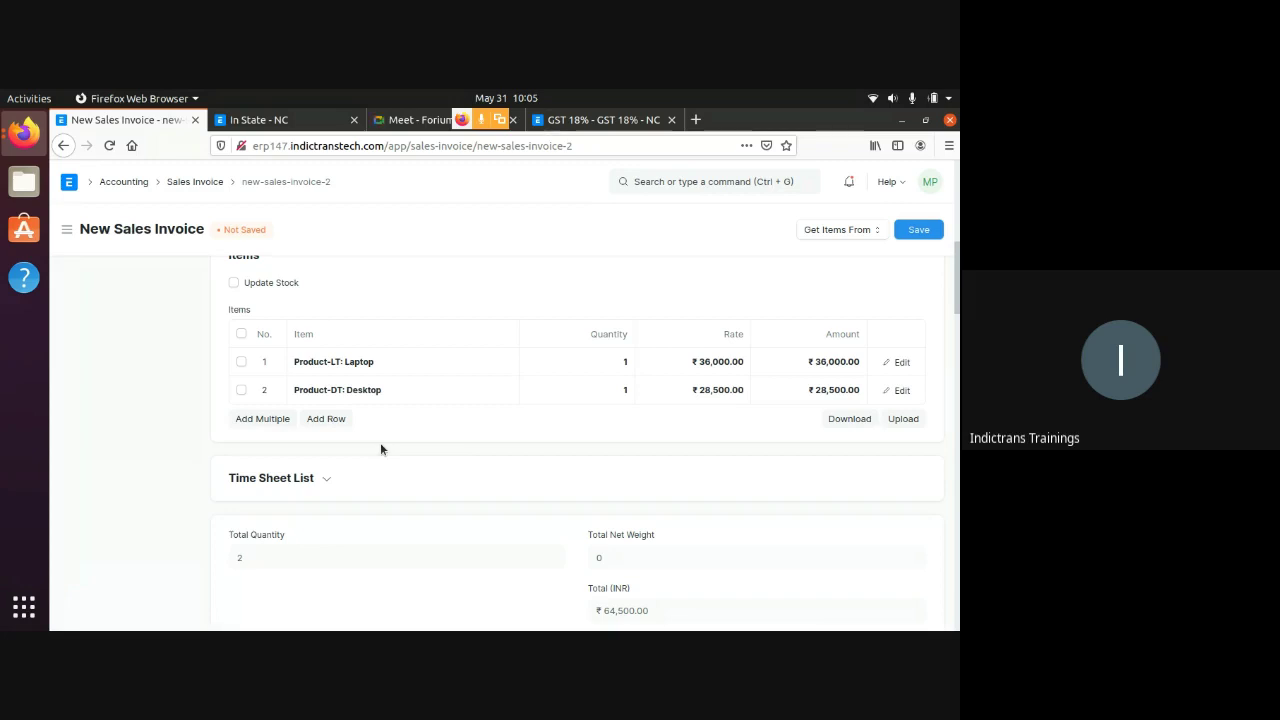
scroll(380, 449, "down", 1)
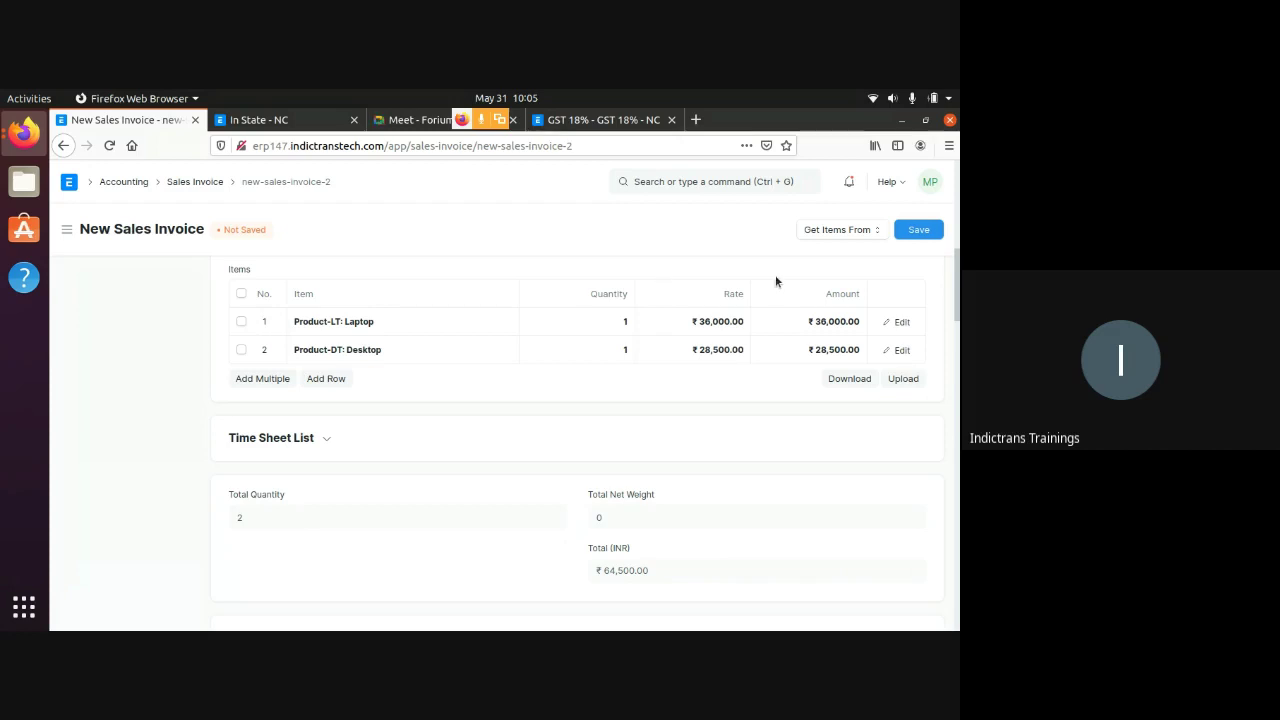
Open the Laptop item row of the sales invoice for editing and expand its Accounting Details
left_click(899, 322)
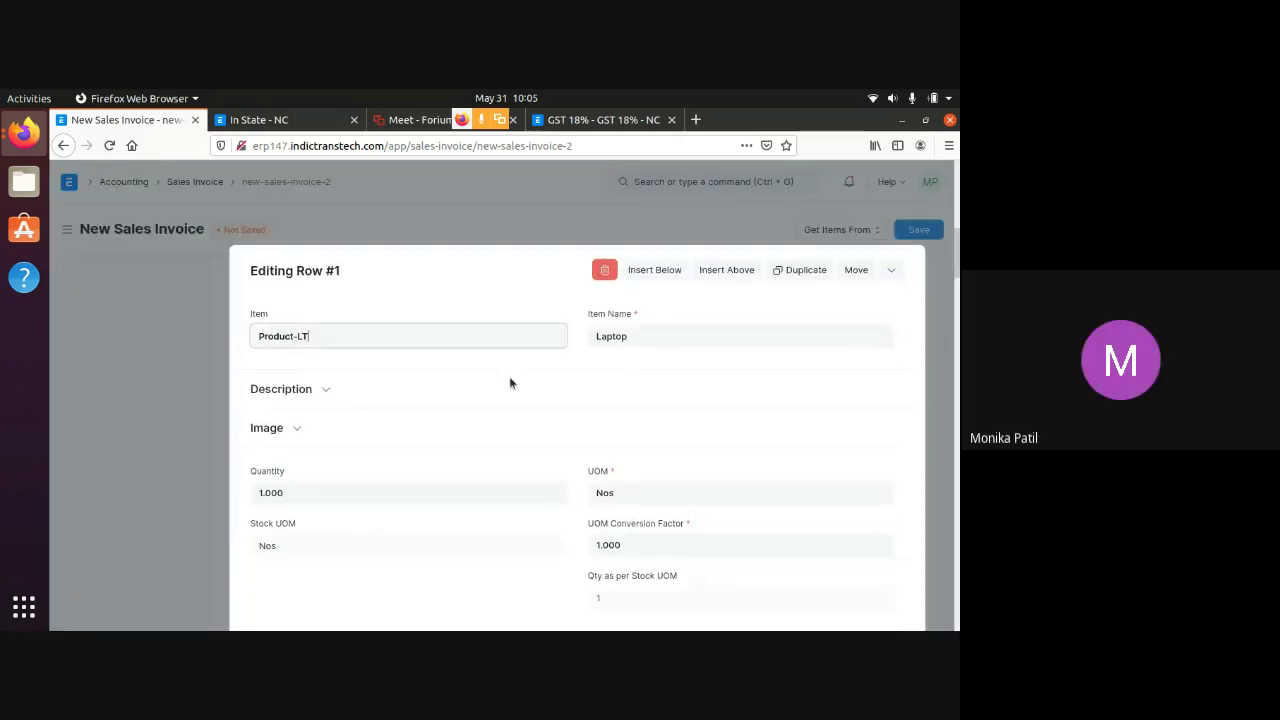
scroll(509, 376, "down", 3)
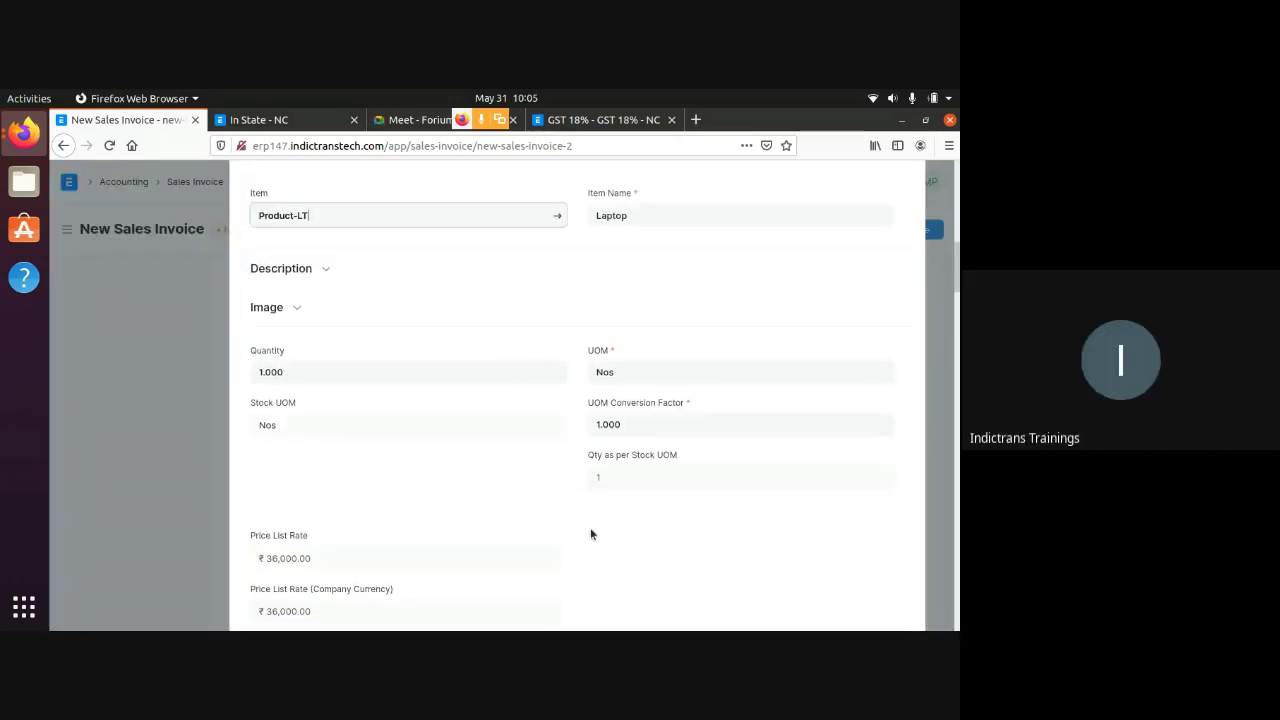
scroll(480, 440, "down", 5)
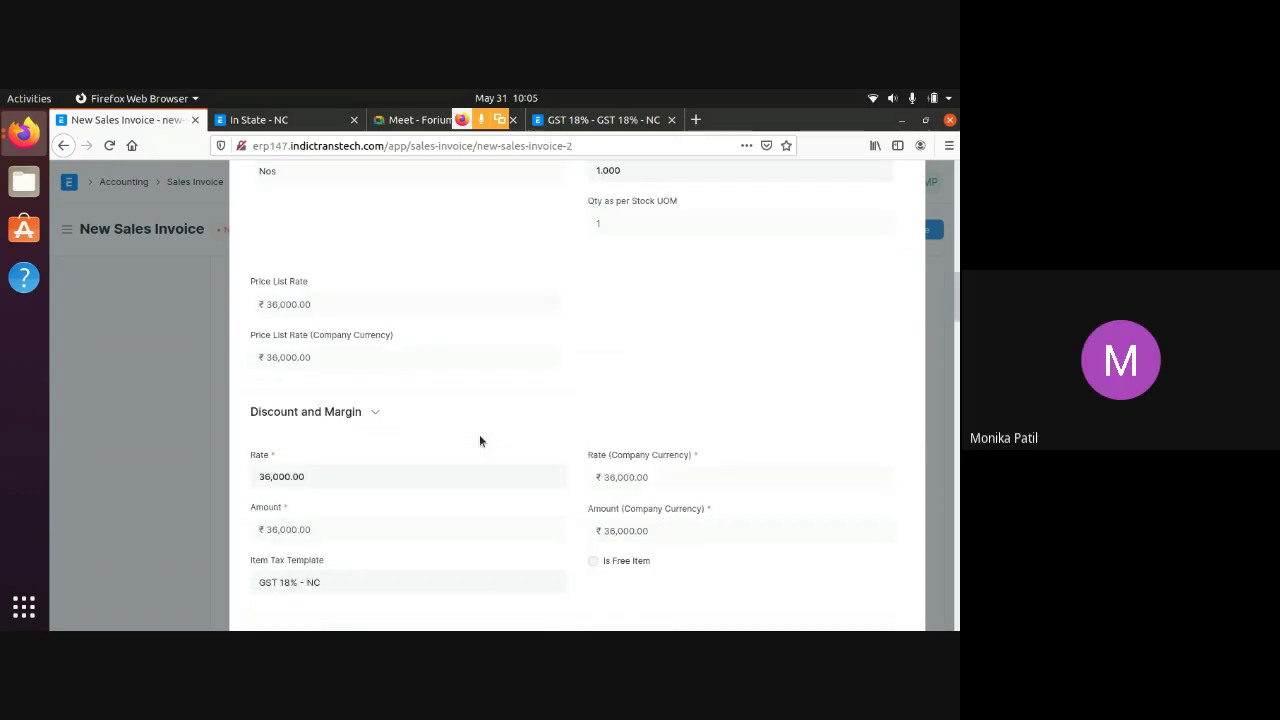
scroll(479, 441, "down", 3)
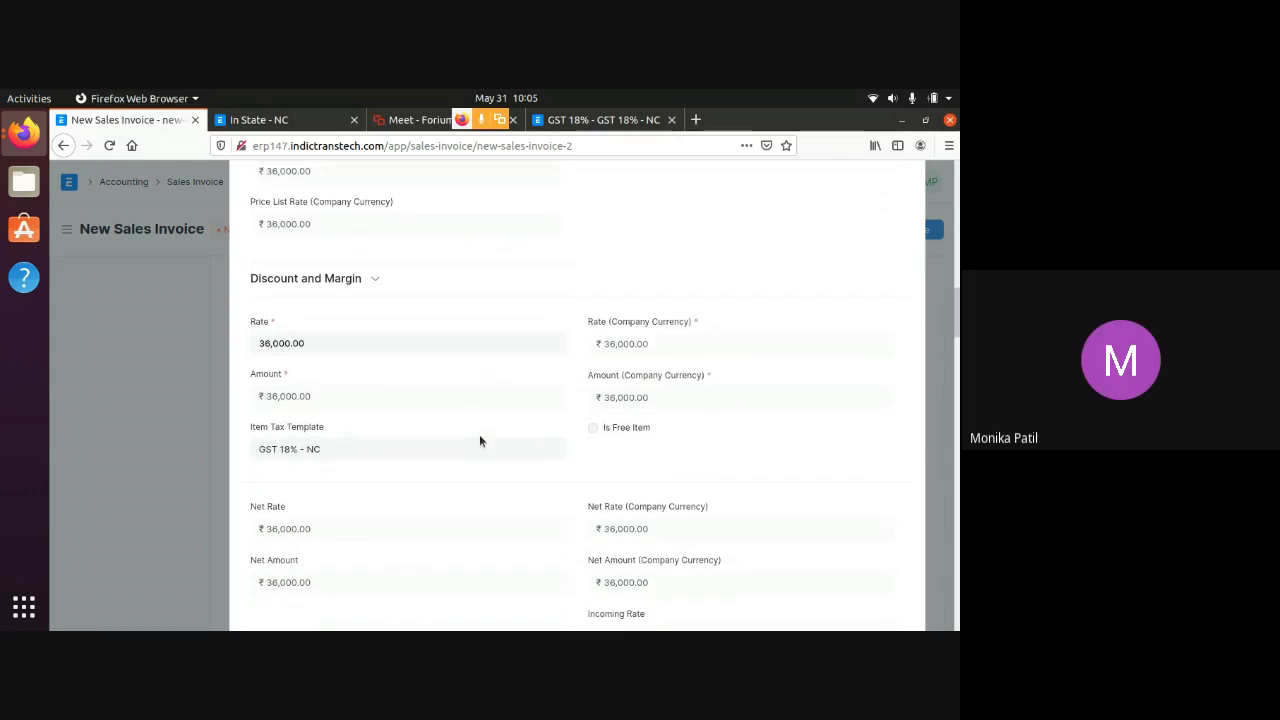
scroll(479, 435, "down", 4)
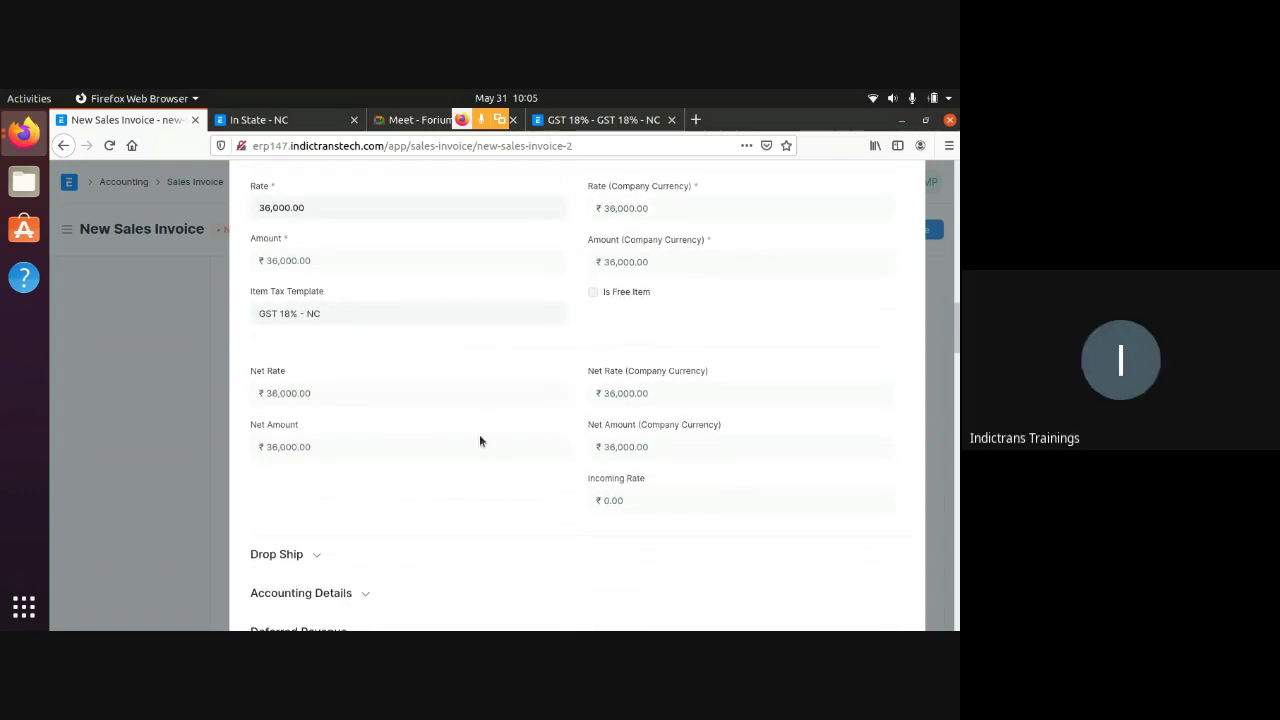
scroll(480, 440, "down", 2)
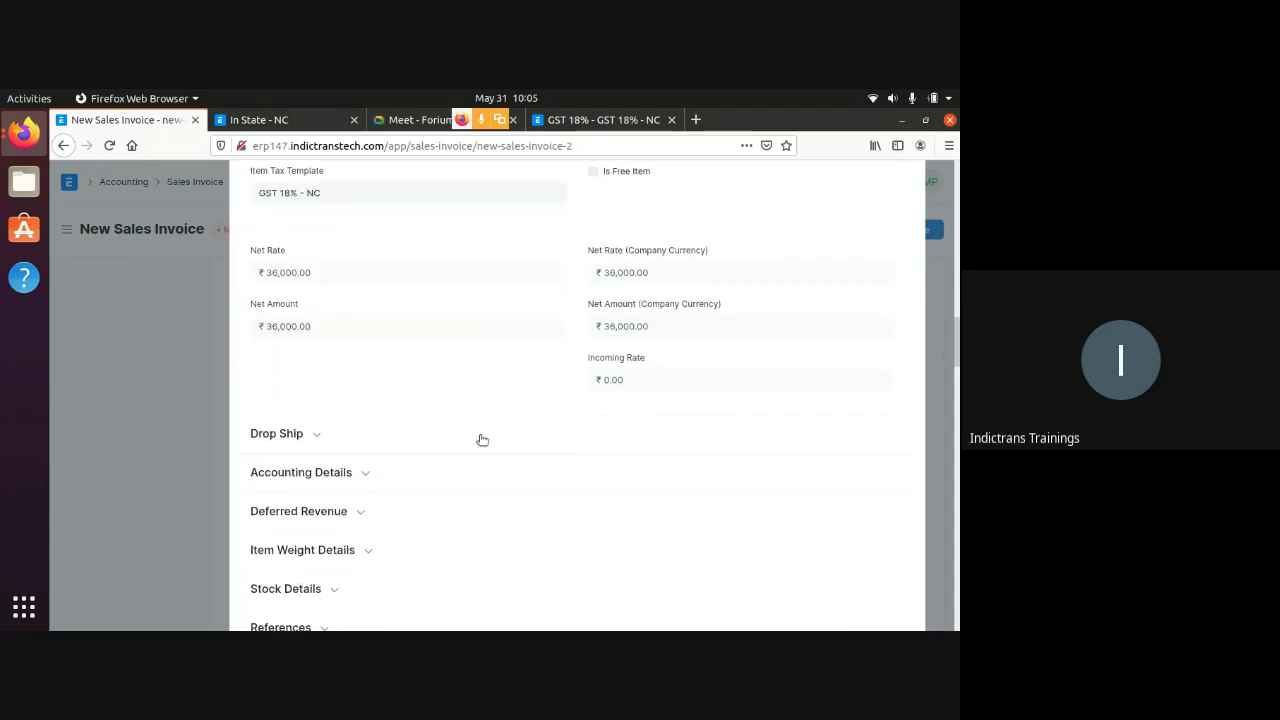
scroll(482, 440, "down", 1)
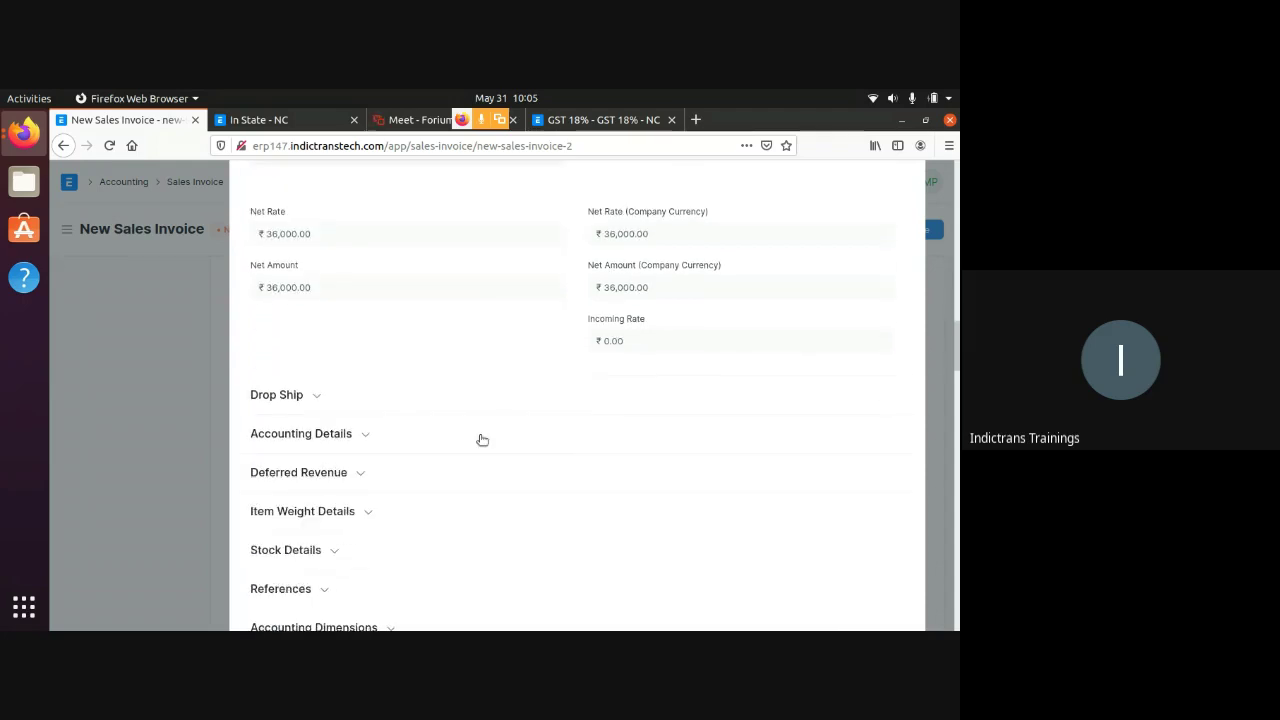
left_click(372, 434)
scroll(378, 433, "down", 3)
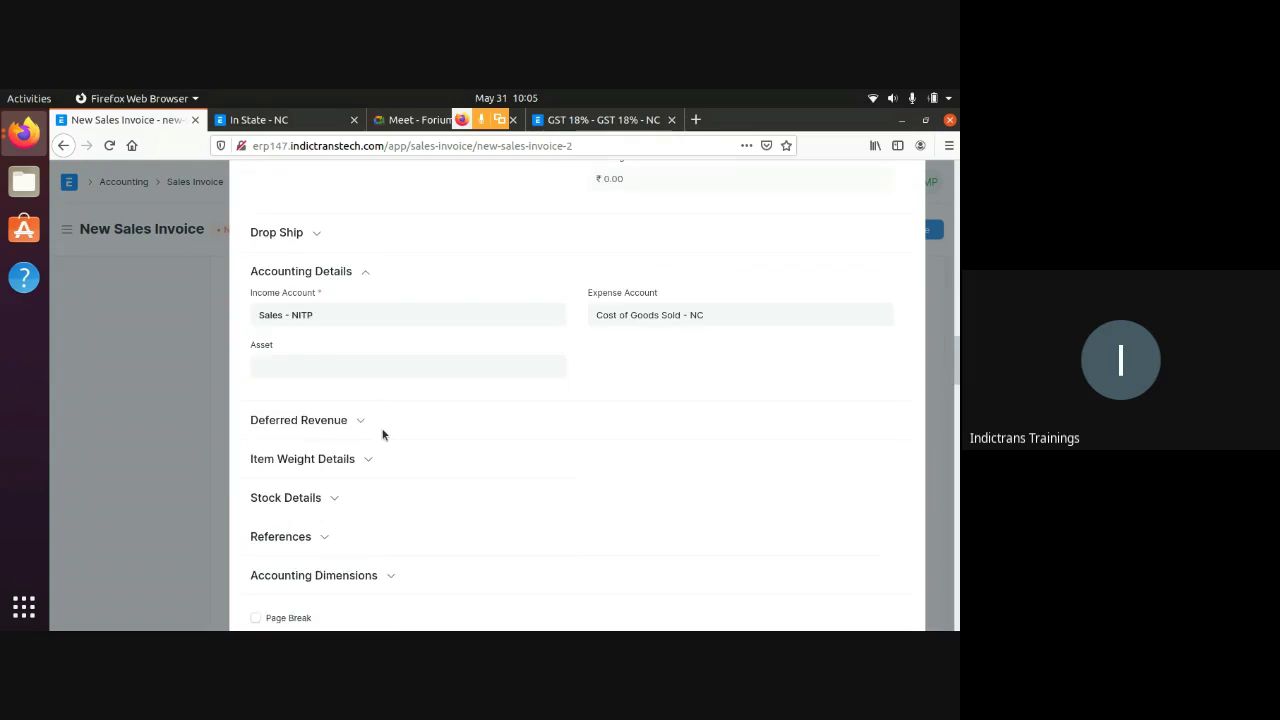
Set the Laptop row's Income Account to Sales - NC
triple_click(332, 313)
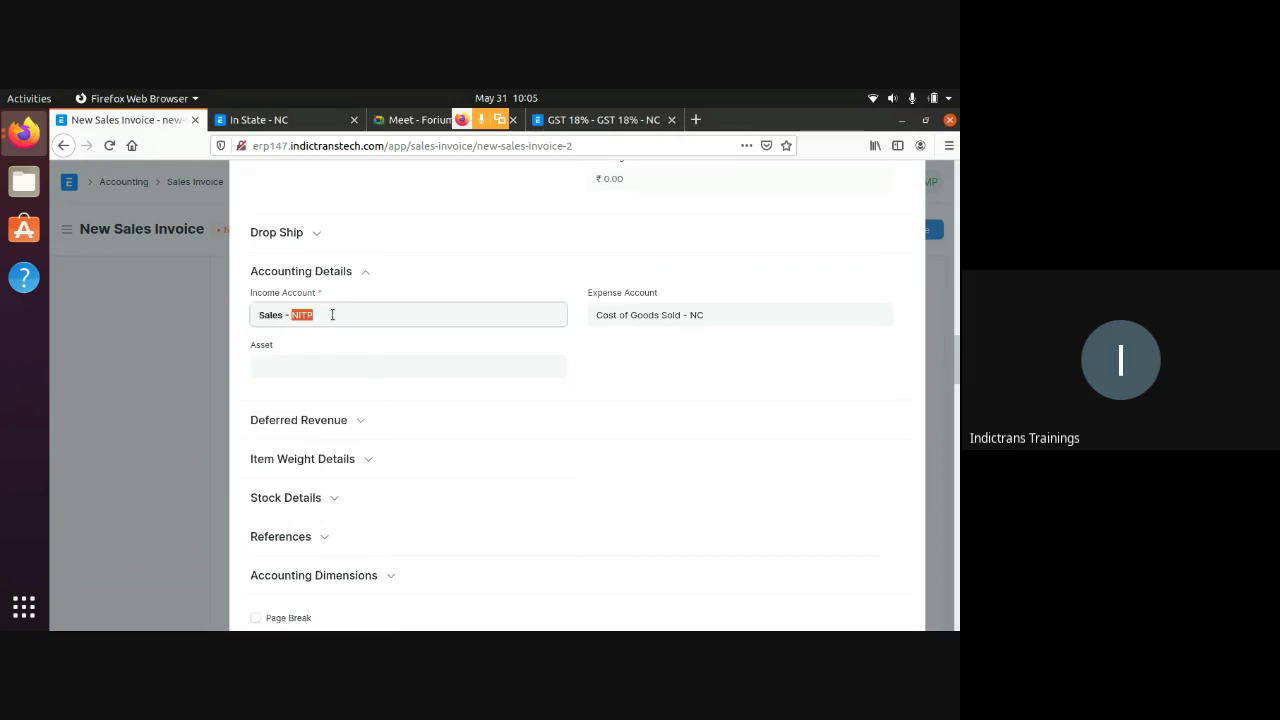
key("BackSpace")
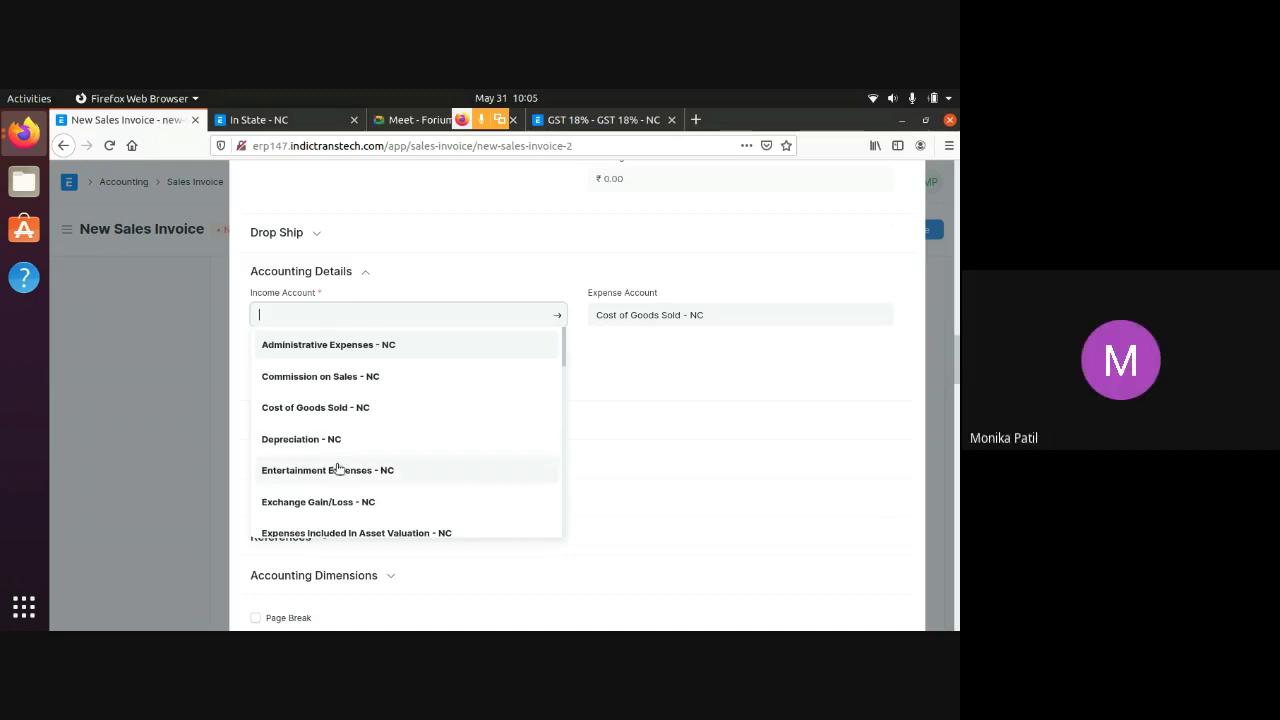
scroll(380, 411, "down", 3)
scroll(383, 411, "down", 5)
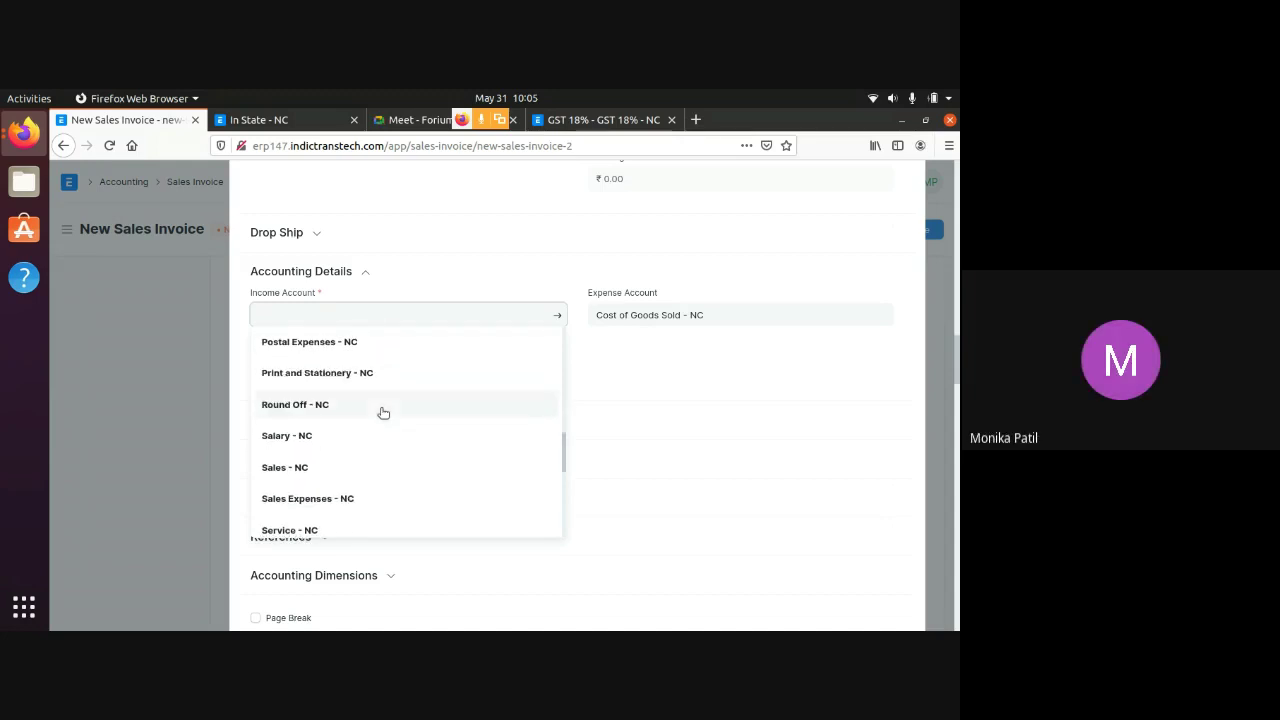
left_click(302, 468)
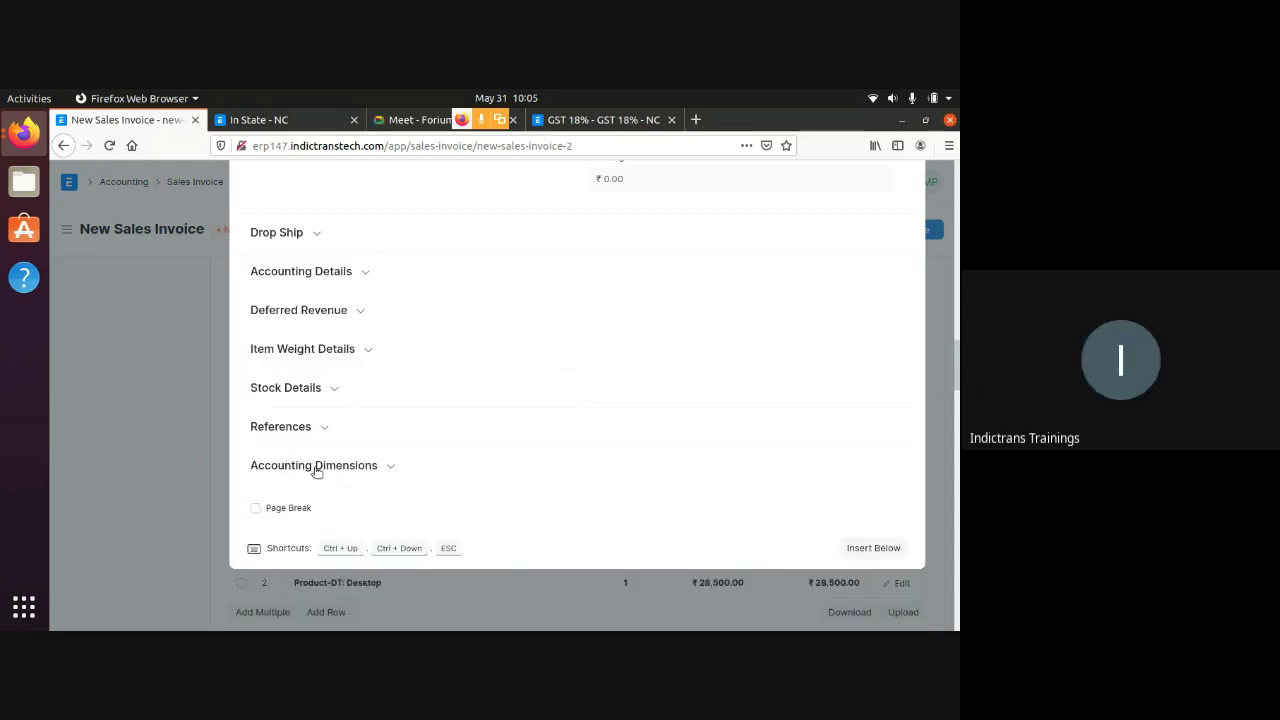
Check the Laptop row's Cost Center under Accounting Dimensions and its Income Account under Accounting Details
left_click(387, 466)
scroll(396, 470, "down", 2)
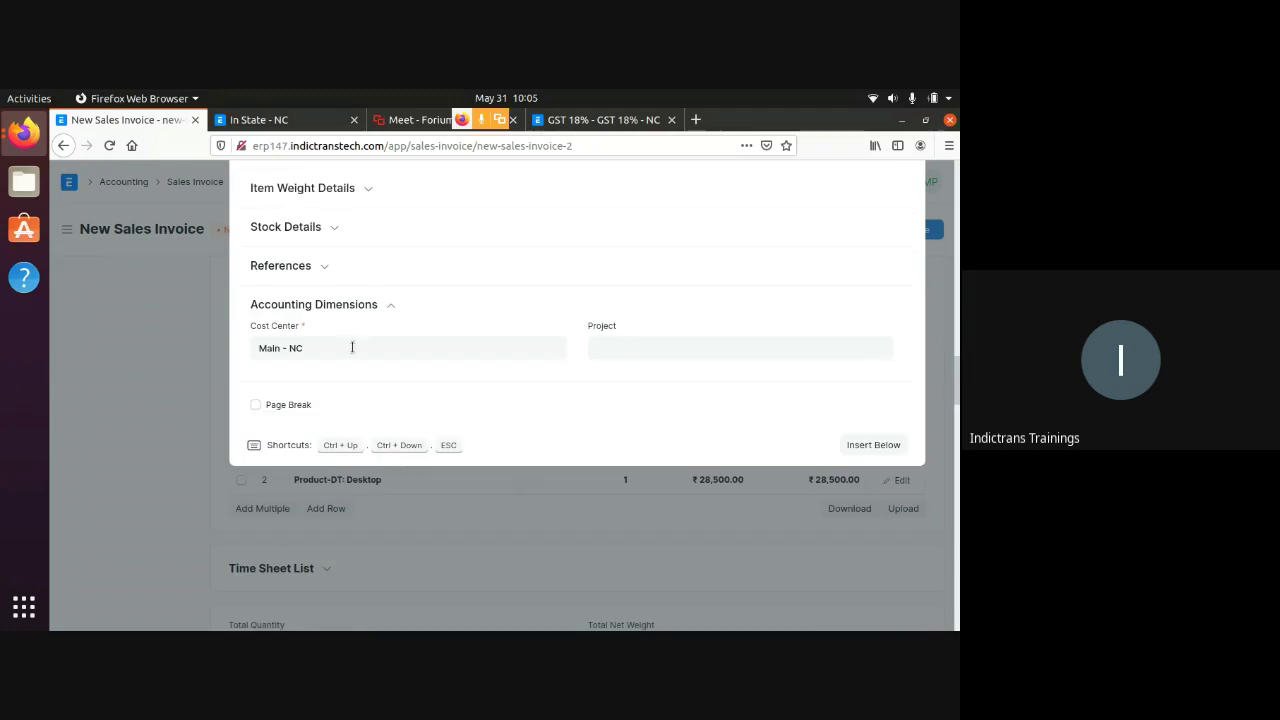
scroll(380, 347, "up", 5)
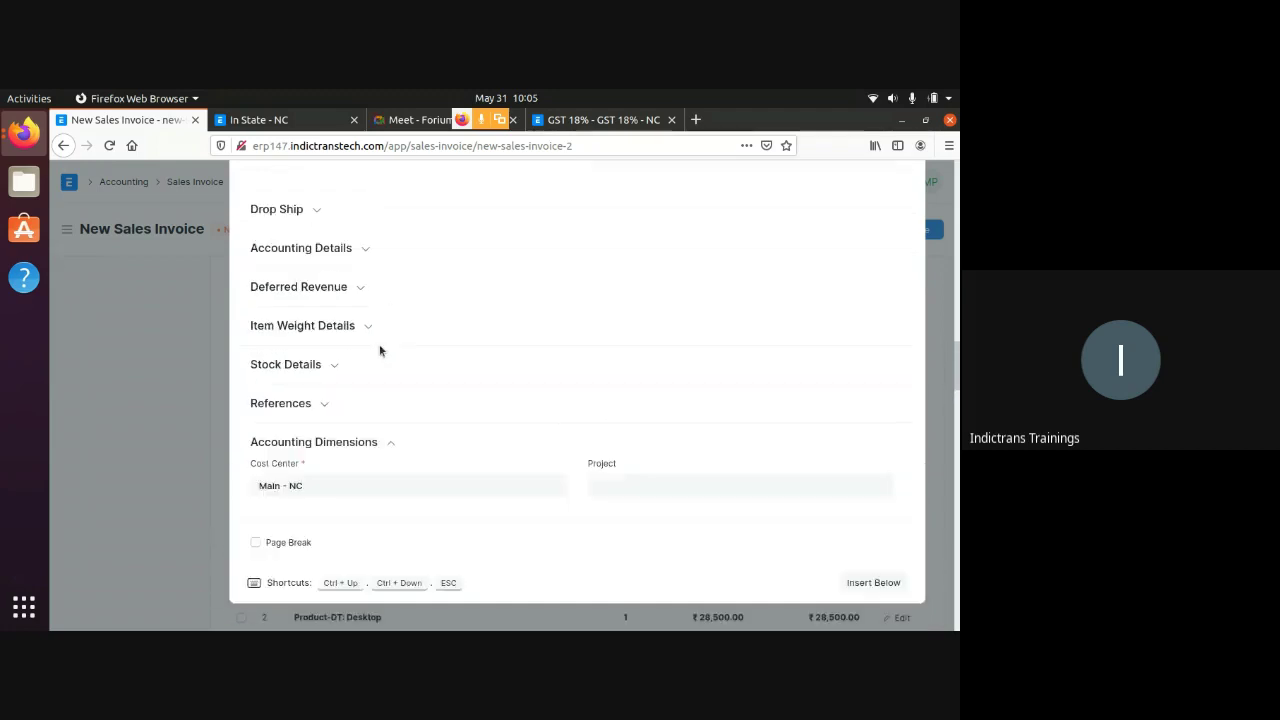
left_click(354, 394)
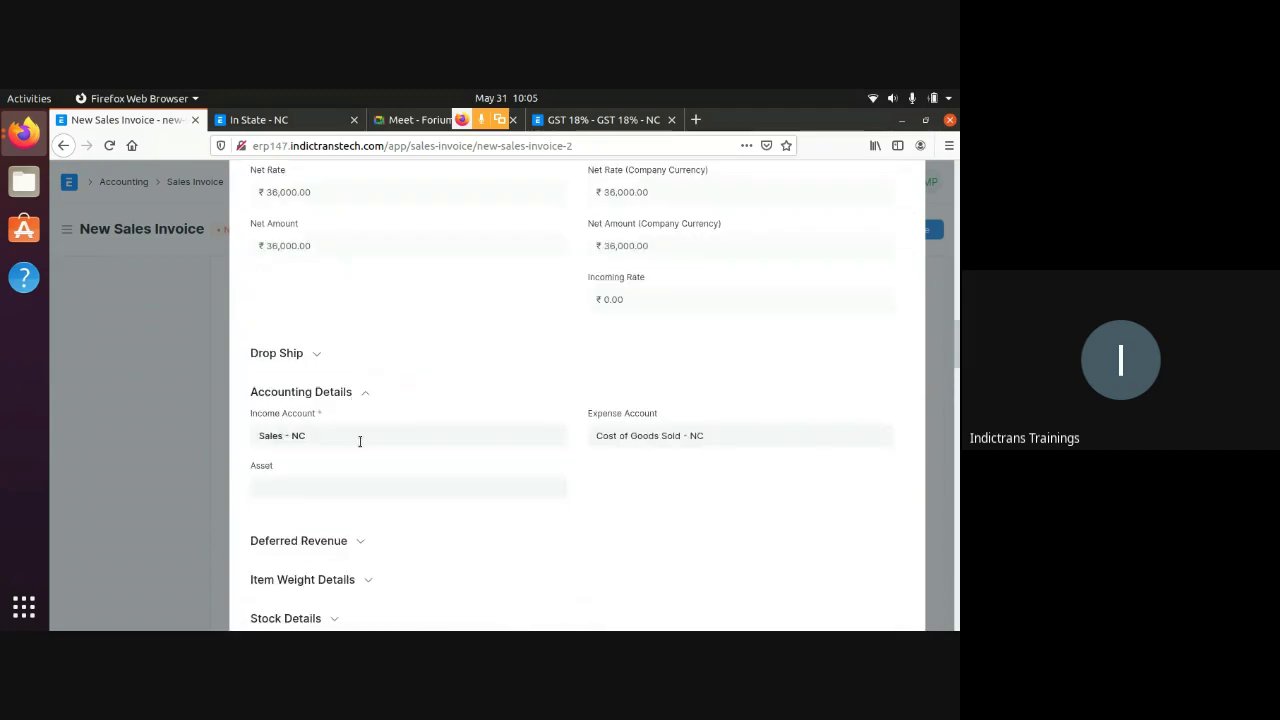
Close the Laptop item row and save the new sales invoice
scroll(803, 366, "up", 7)
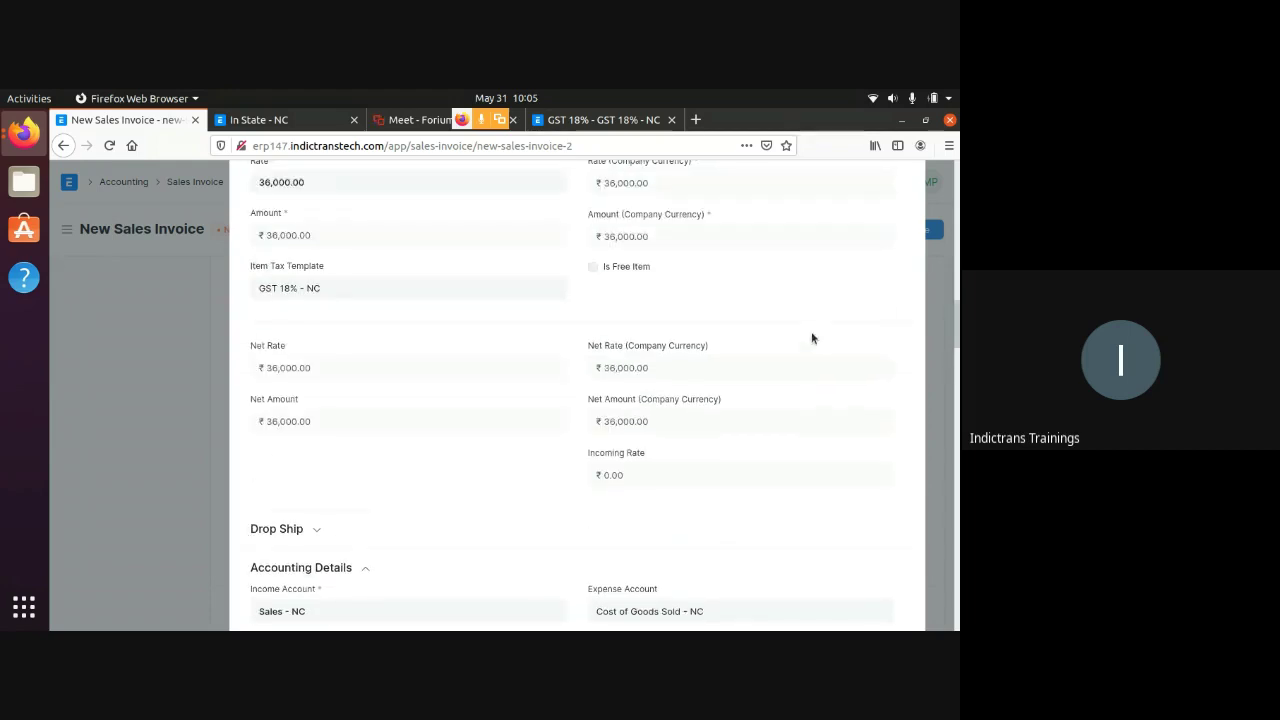
scroll(838, 337, "up", 10)
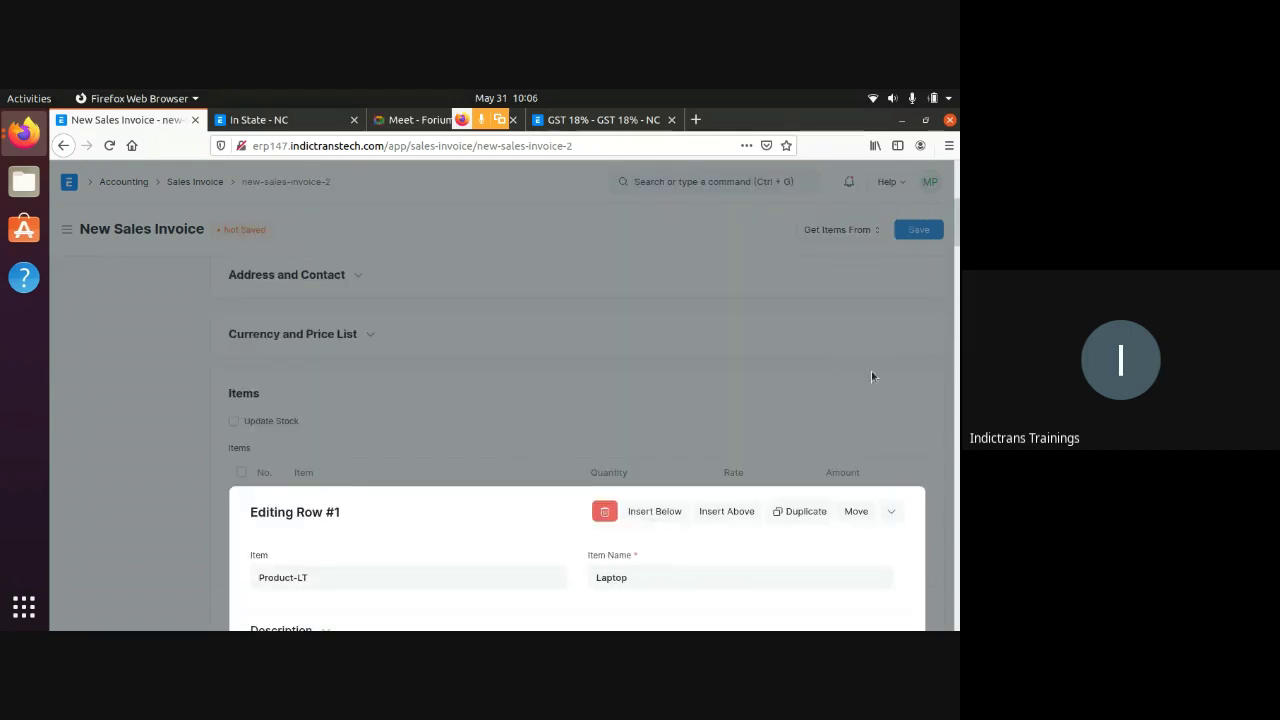
left_click(891, 511)
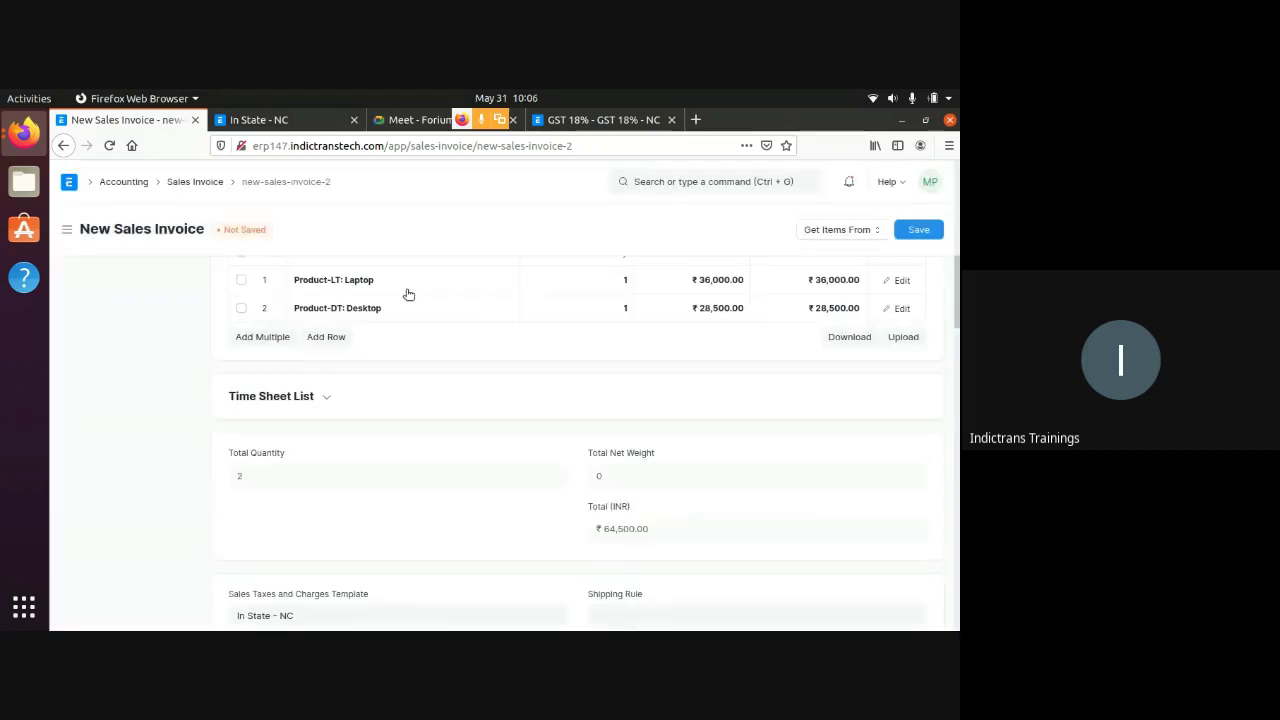
left_click(917, 232)
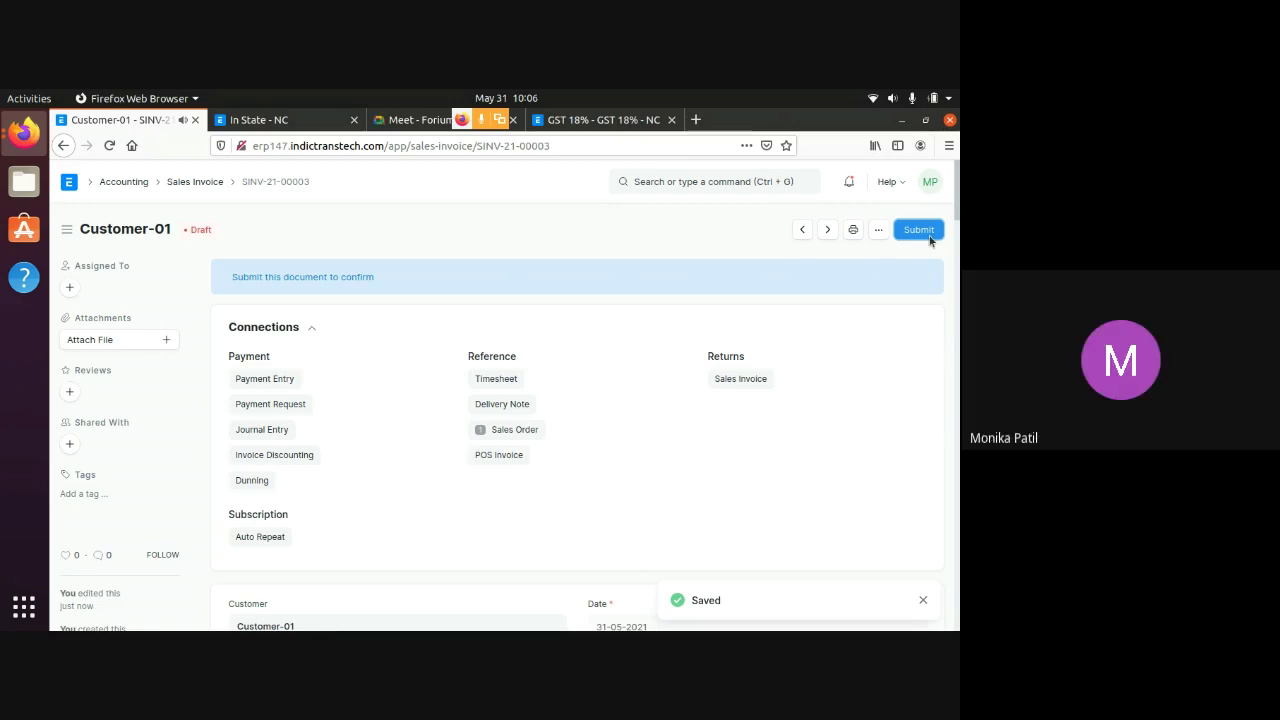
Examine the item amounts, CGST, SGST and totals in the saved invoice's print preview, and return to the draft invoice
left_click(854, 231)
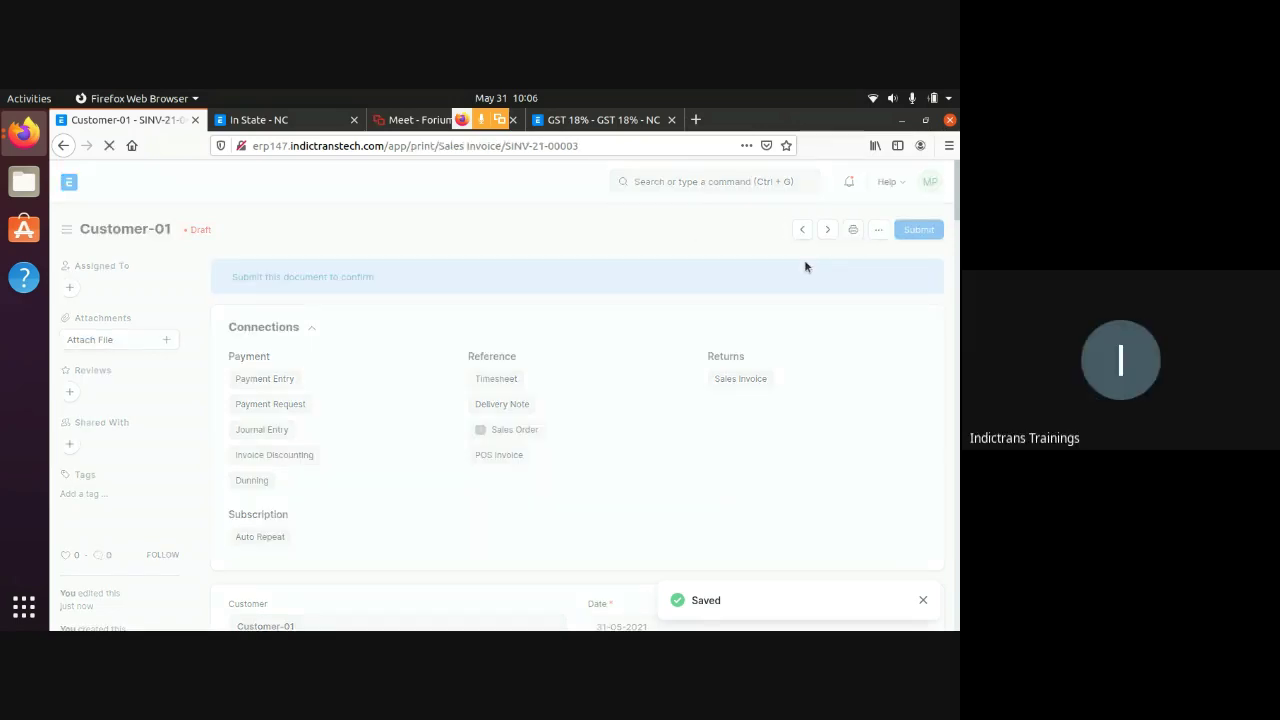
scroll(728, 280, "down", 8)
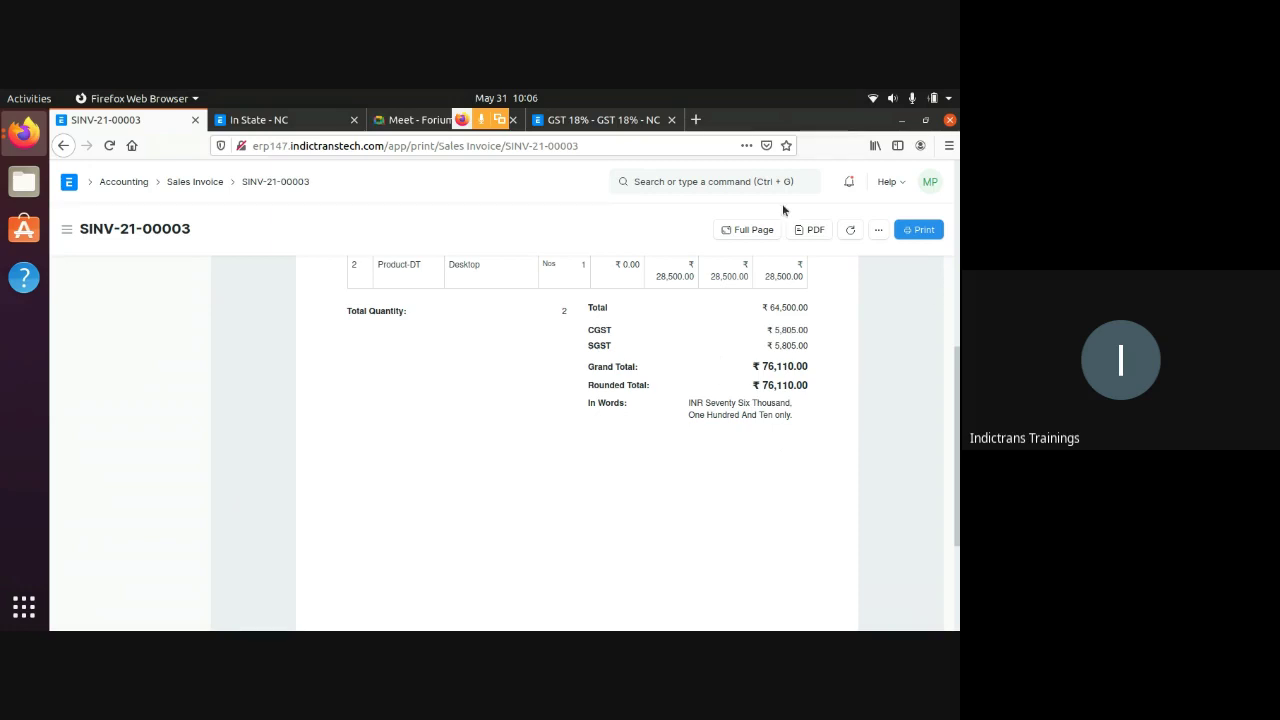
left_click(295, 182)
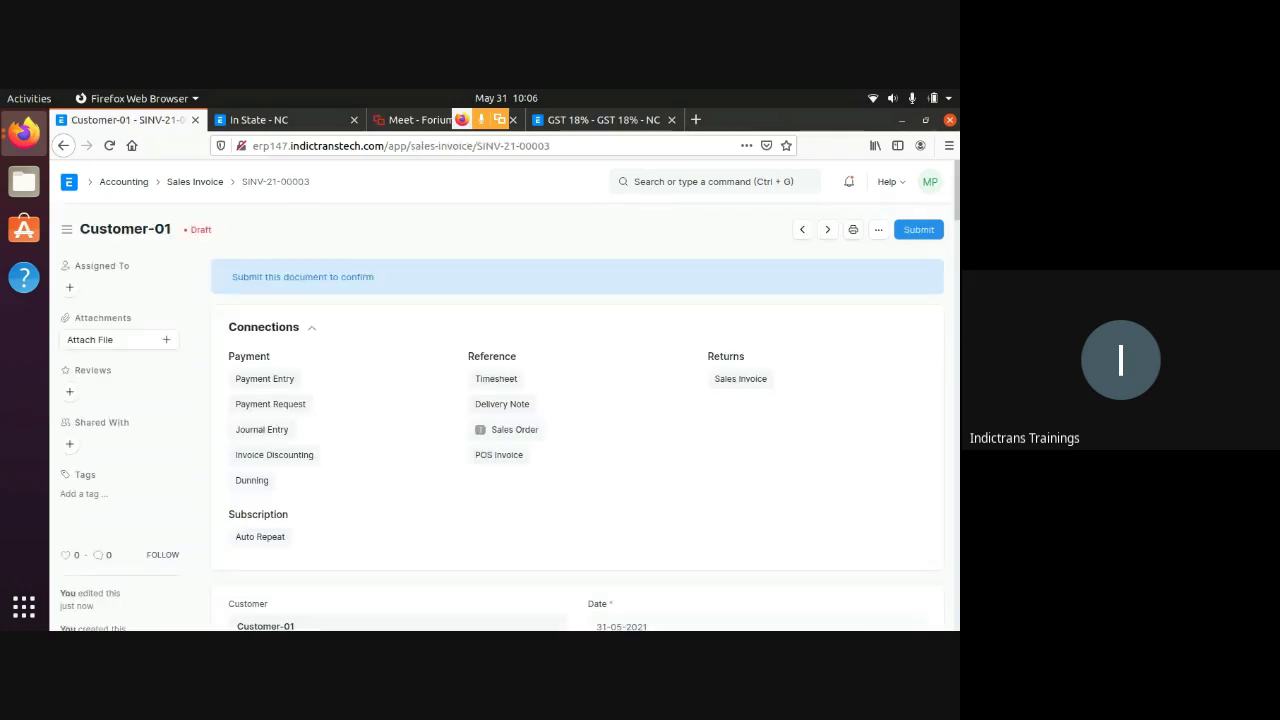
Submit the draft sales invoice permanently
left_click(917, 230)
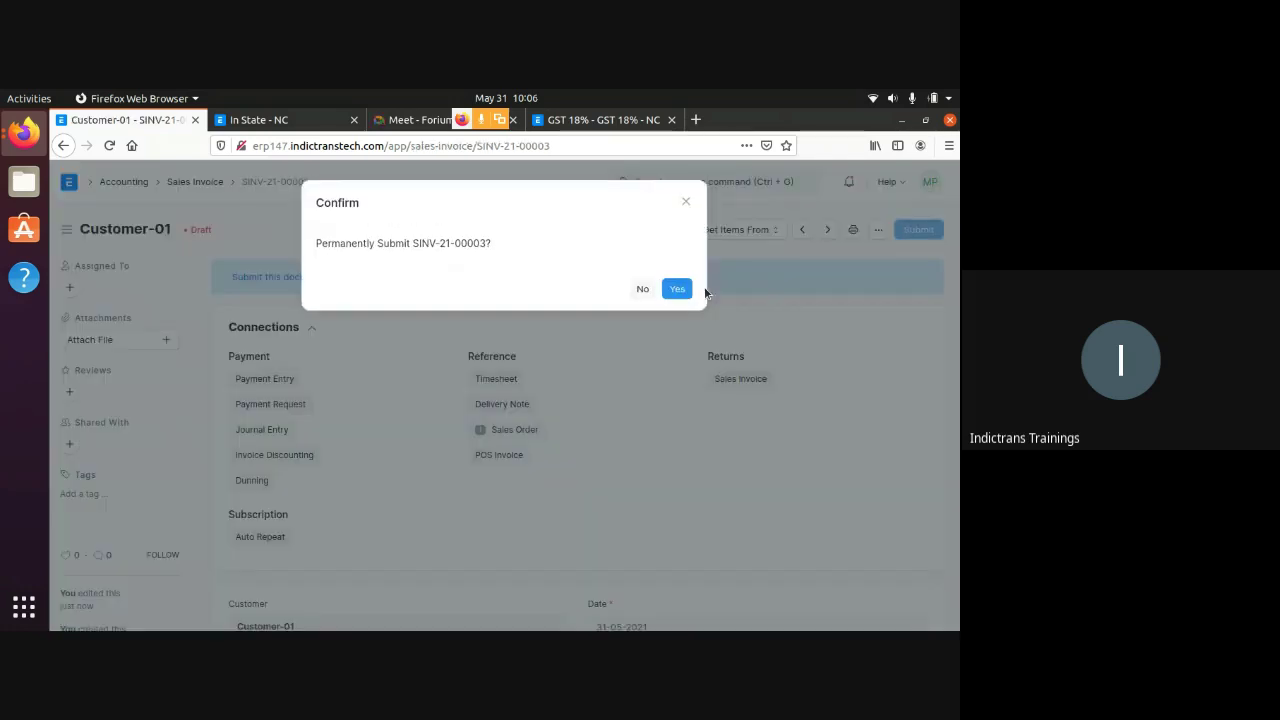
left_click(677, 289)
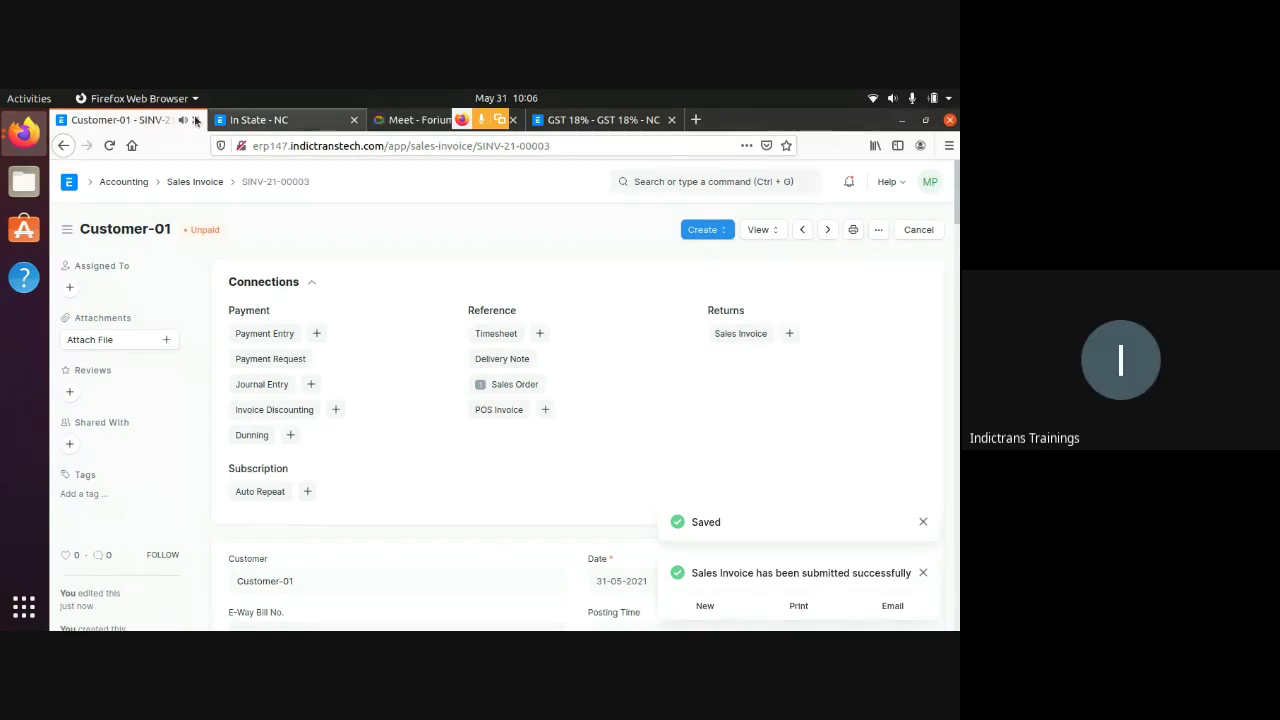
Switch to the Google Meet call and stop presenting the screen
left_click(421, 121)
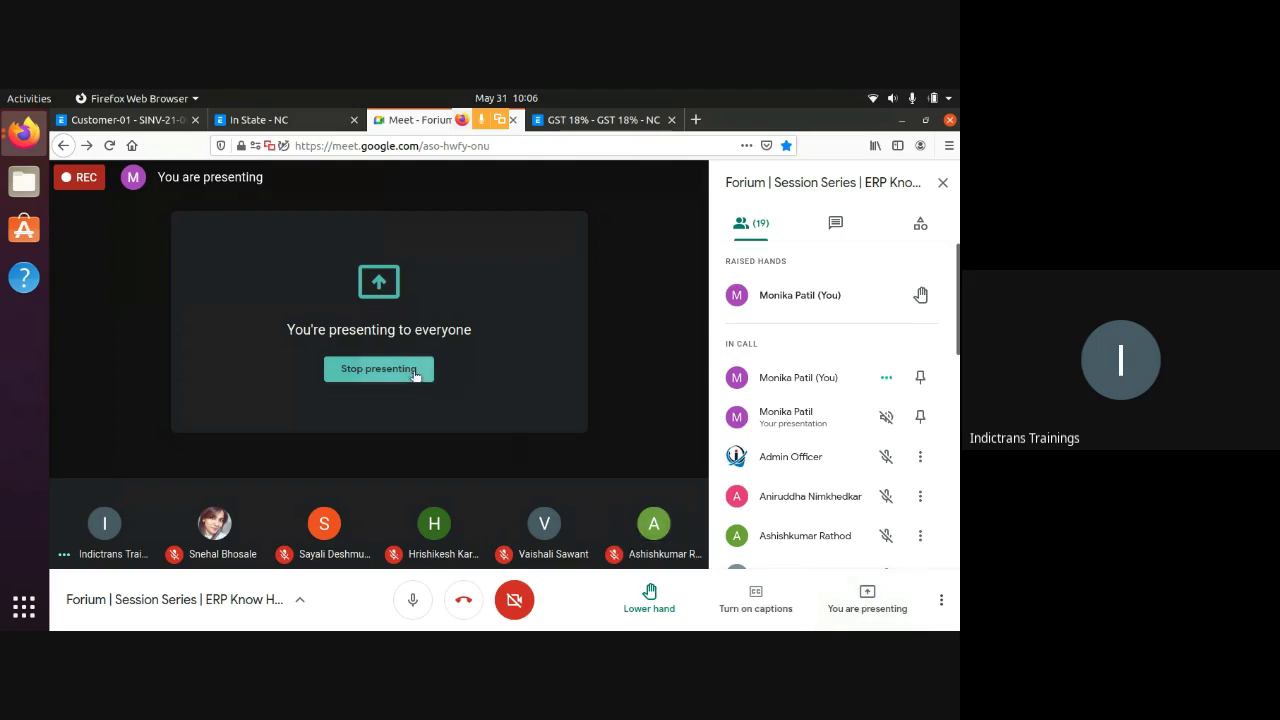
left_click(414, 372)
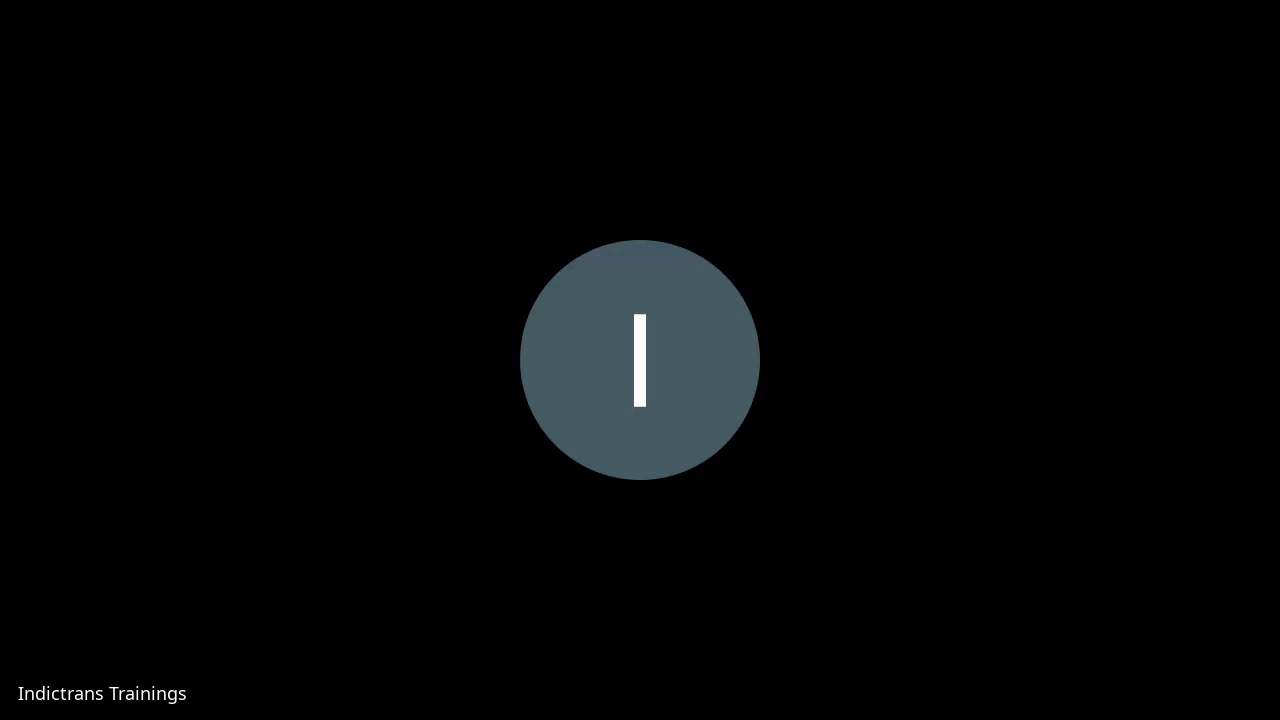